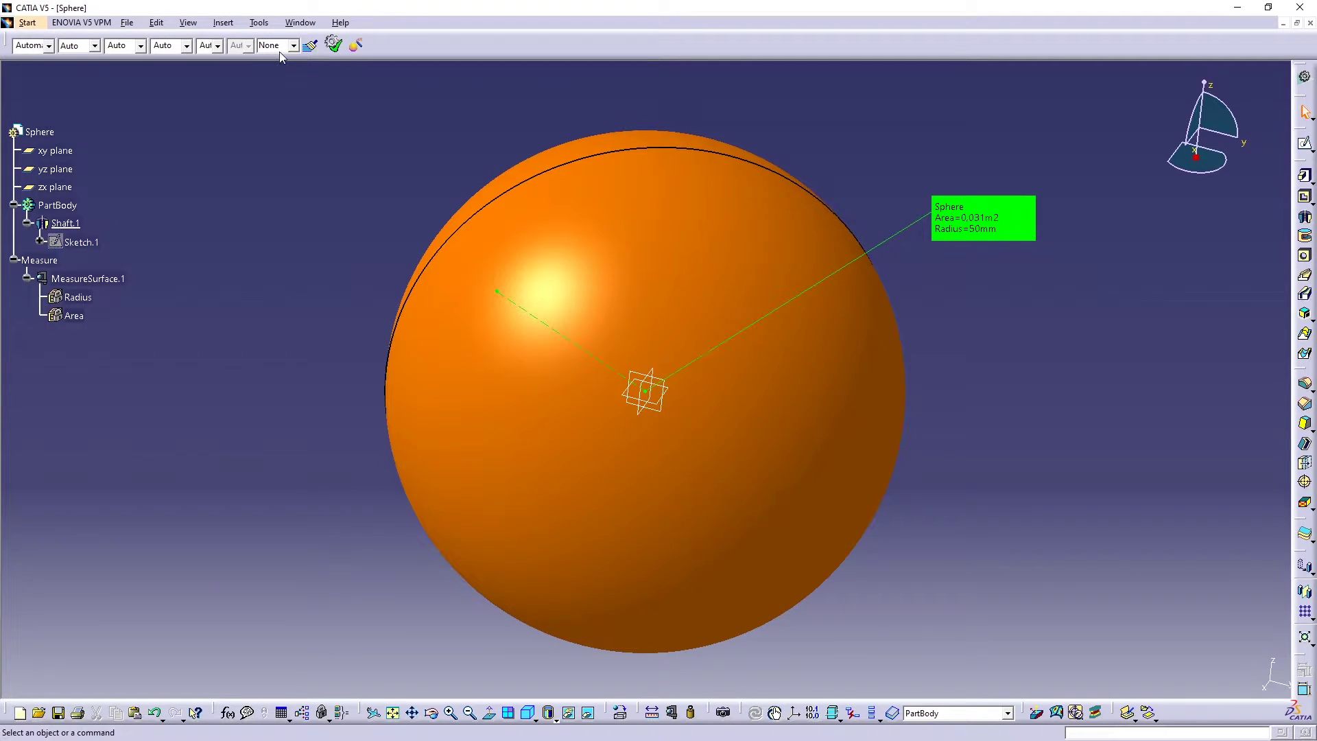
- In Options > Display > Performance, set the fixed 3D accuracy to 1,00 so the sphere looks faceted
{"action": "left_click", "coordinate": [259, 23]}
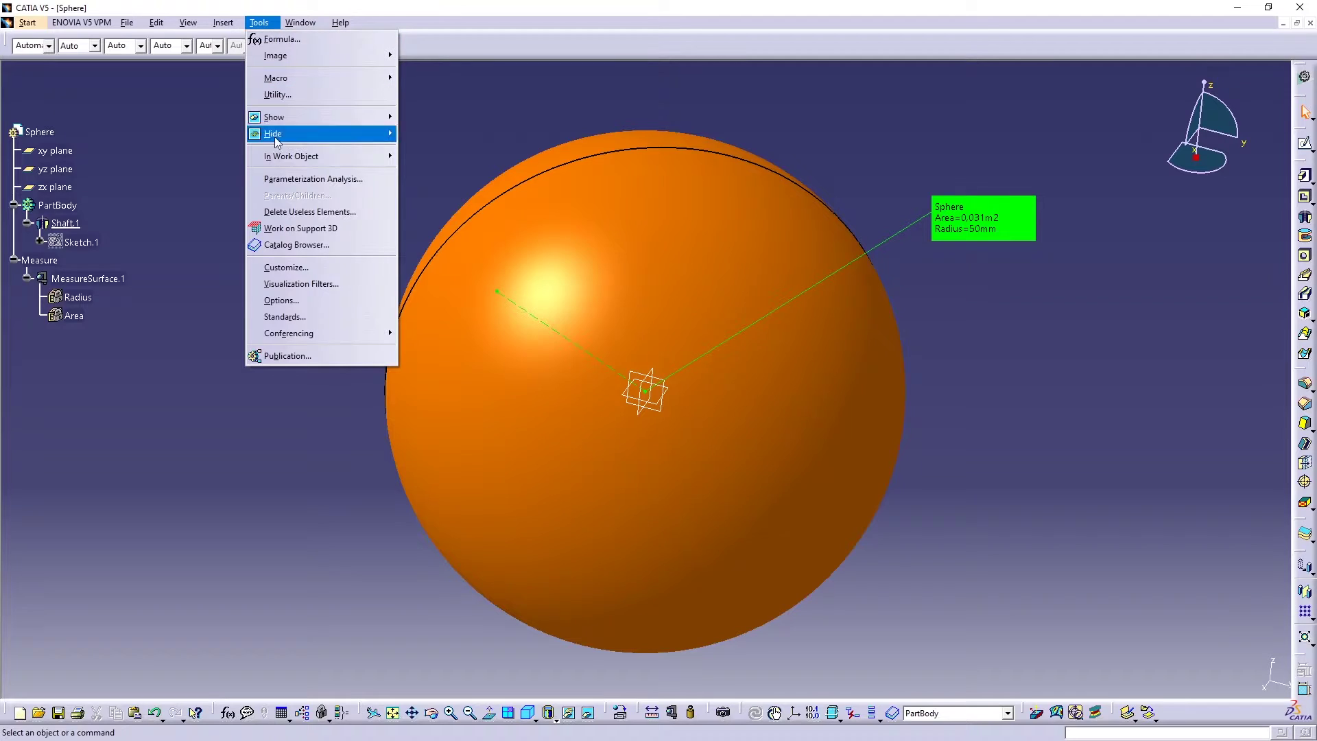
{"action": "left_click", "coordinate": [279, 302]}
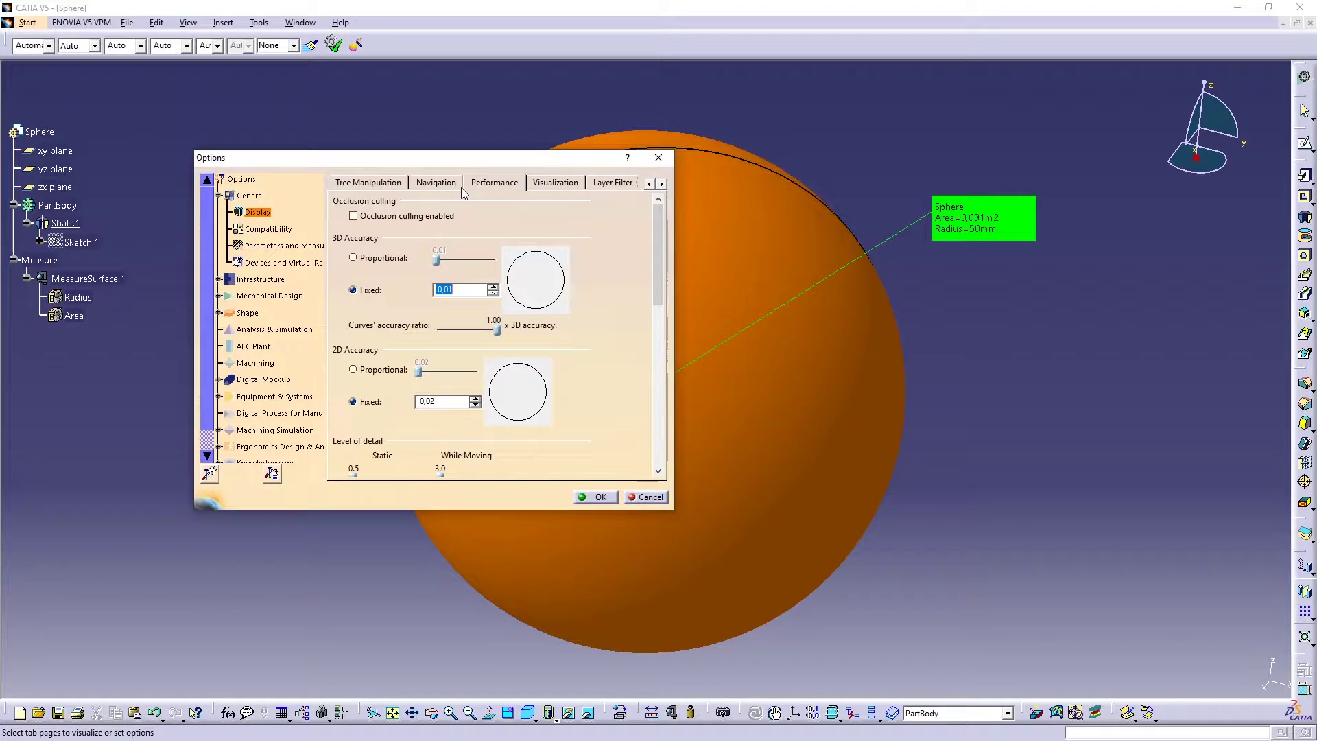
{"action": "left_click", "coordinate": [461, 293]}
{"action": "left_click_drag", "start_coordinate": [442, 293], "coordinate": [434, 293]}
{"action": "left_click", "coordinate": [456, 293]}
{"action": "double_click", "coordinate": [443, 291]}
{"action": "type", "text": "1"}
{"action": "left_click", "coordinate": [493, 286]}
{"action": "left_click", "coordinate": [493, 293]}
{"action": "left_click", "coordinate": [595, 498]}
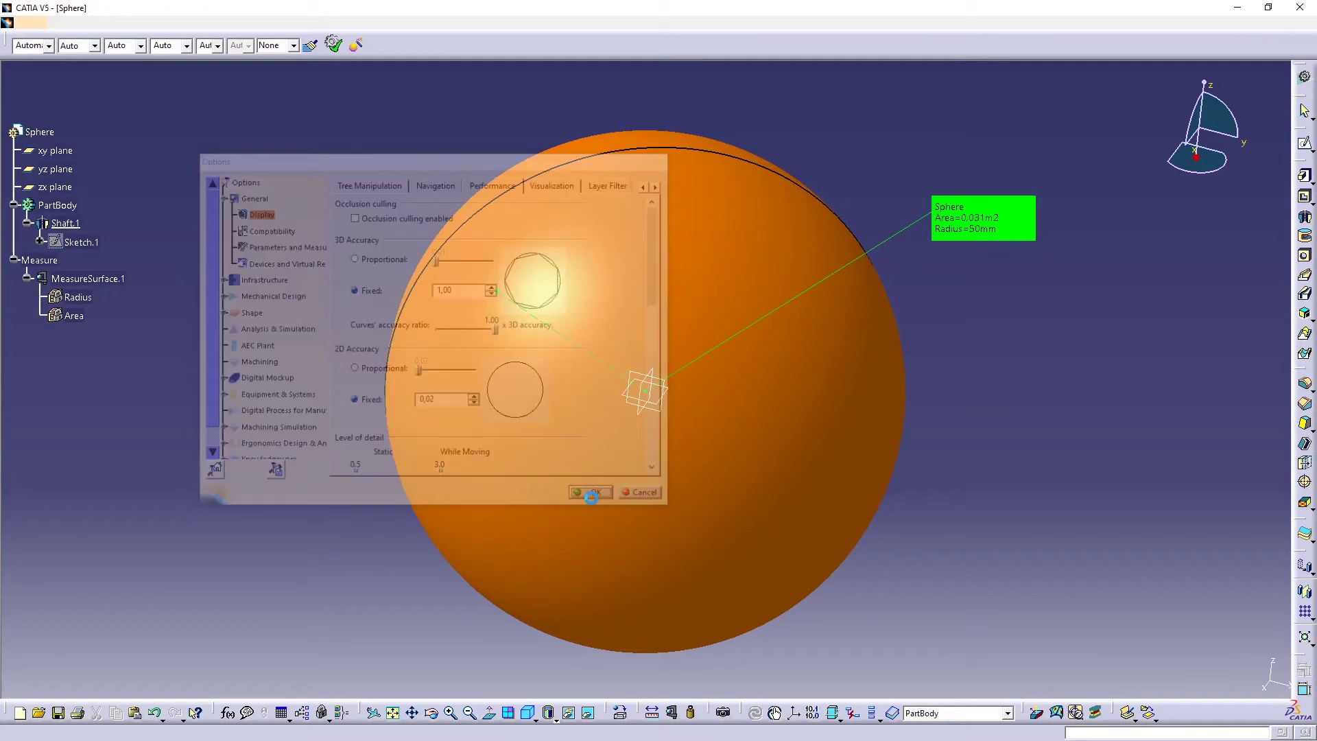
{"action": "left_click", "coordinate": [647, 200]}
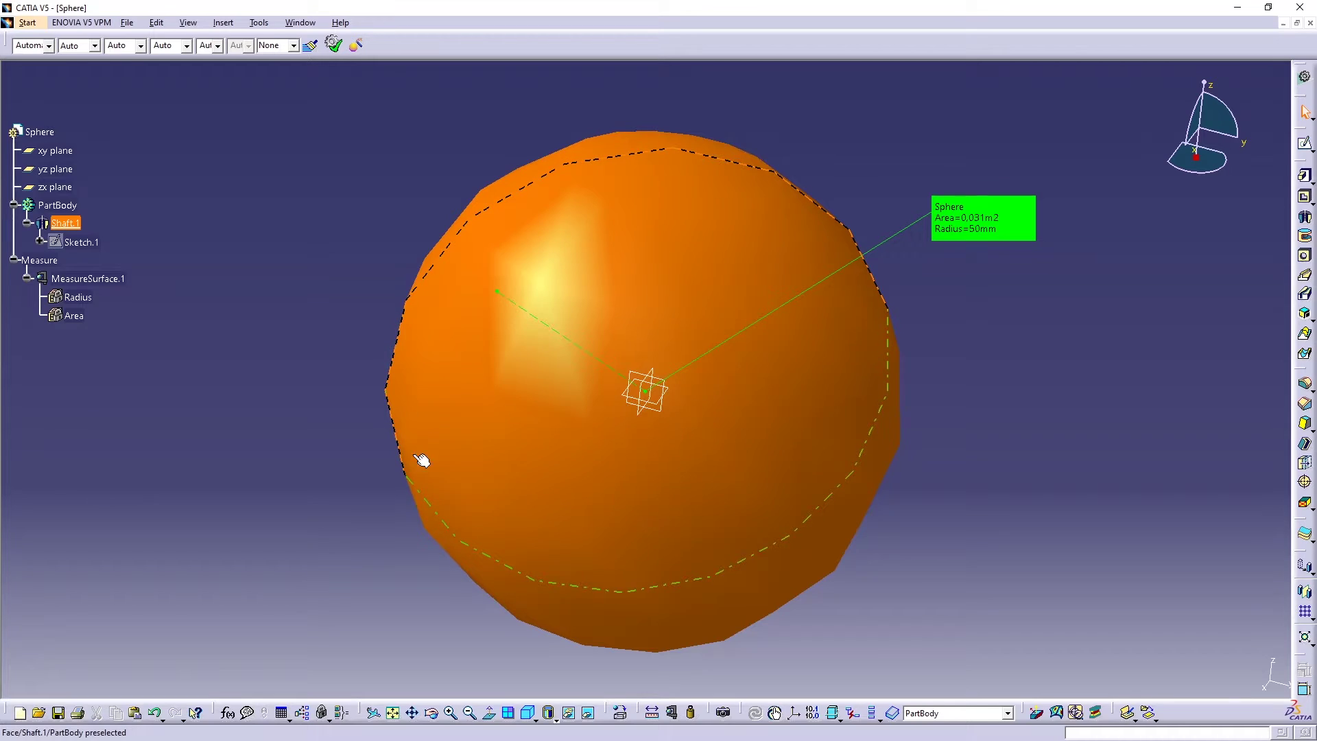
{"action": "left_click", "coordinate": [244, 305]}
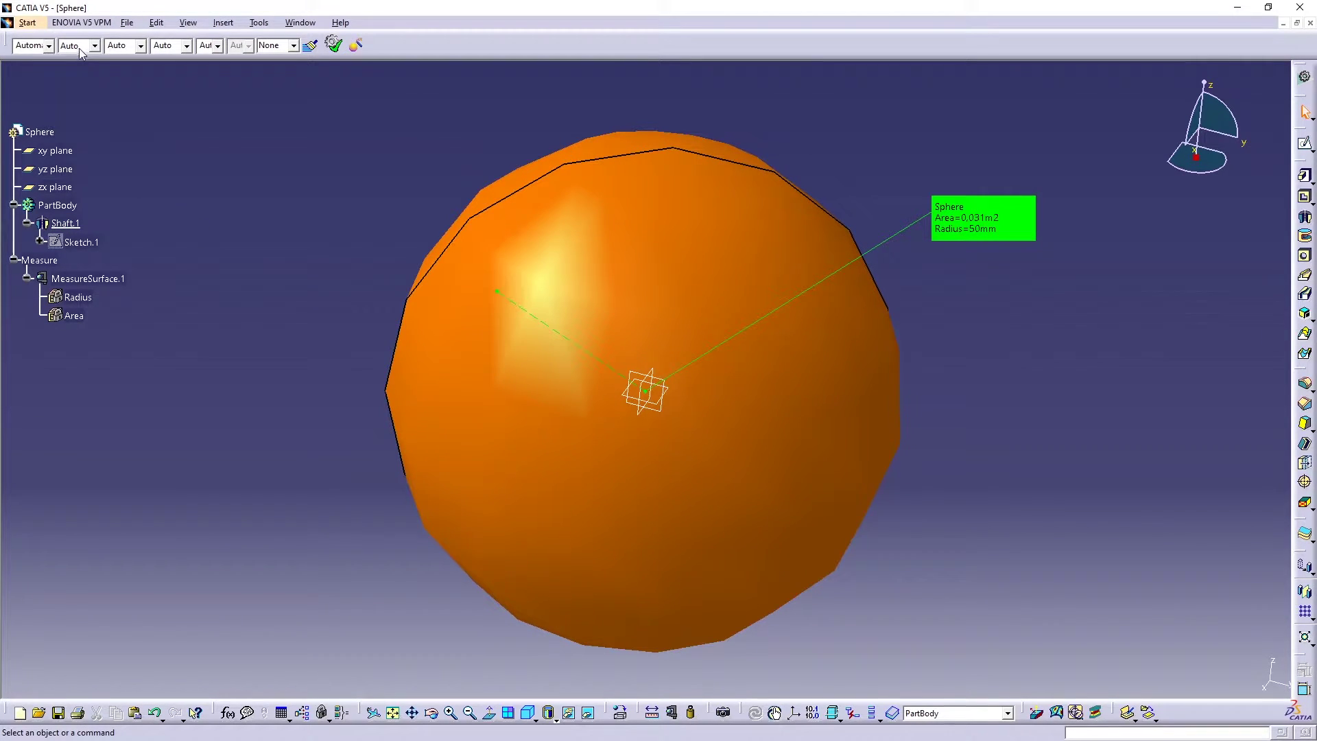
- Save the part in stl format under the file name Sphere-quality-1.stl
{"action": "left_click", "coordinate": [127, 23]}
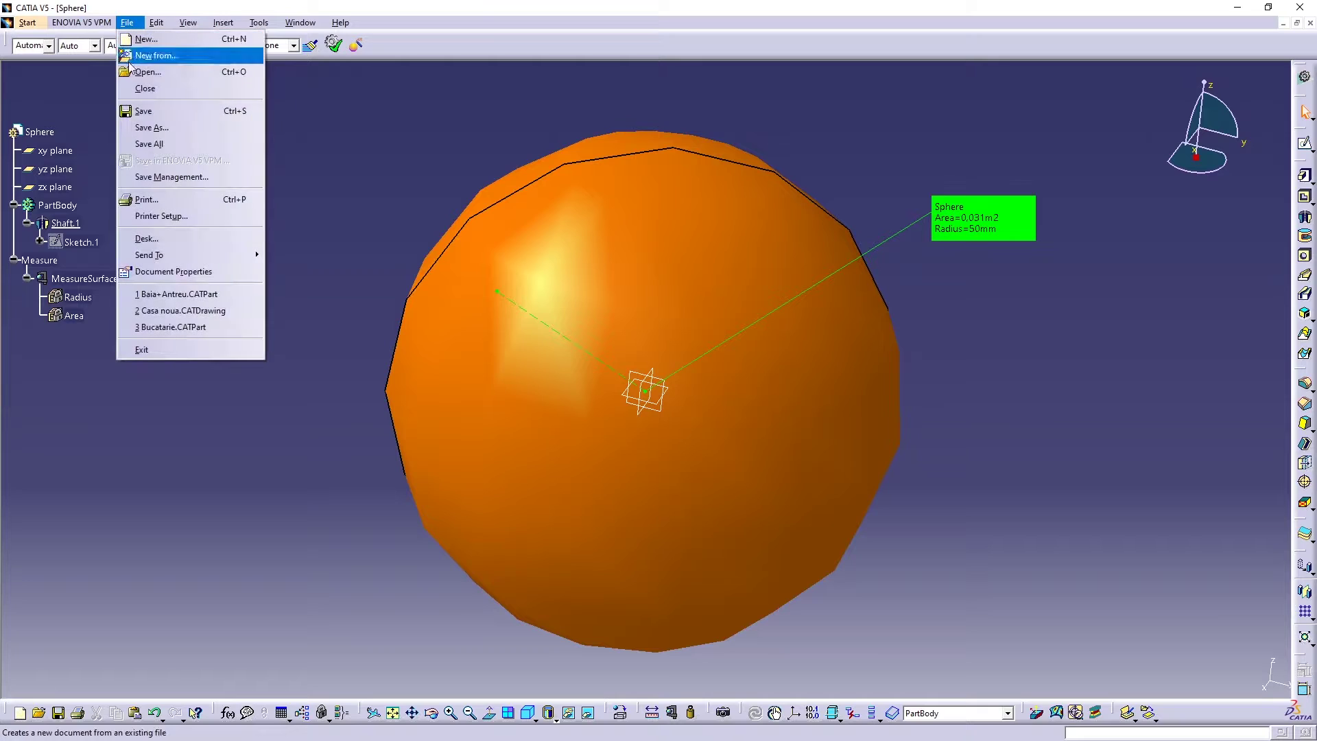
{"action": "left_click", "coordinate": [148, 129]}
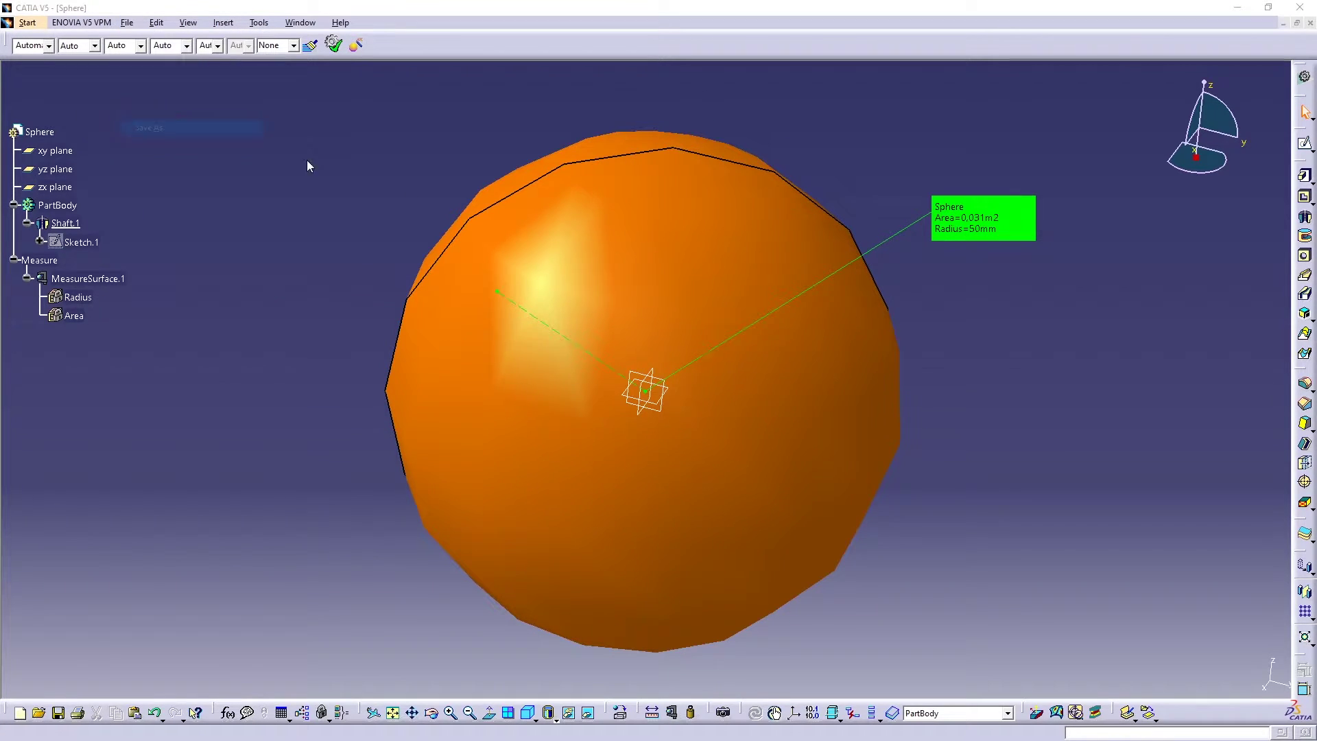
{"action": "left_click", "coordinate": [621, 506]}
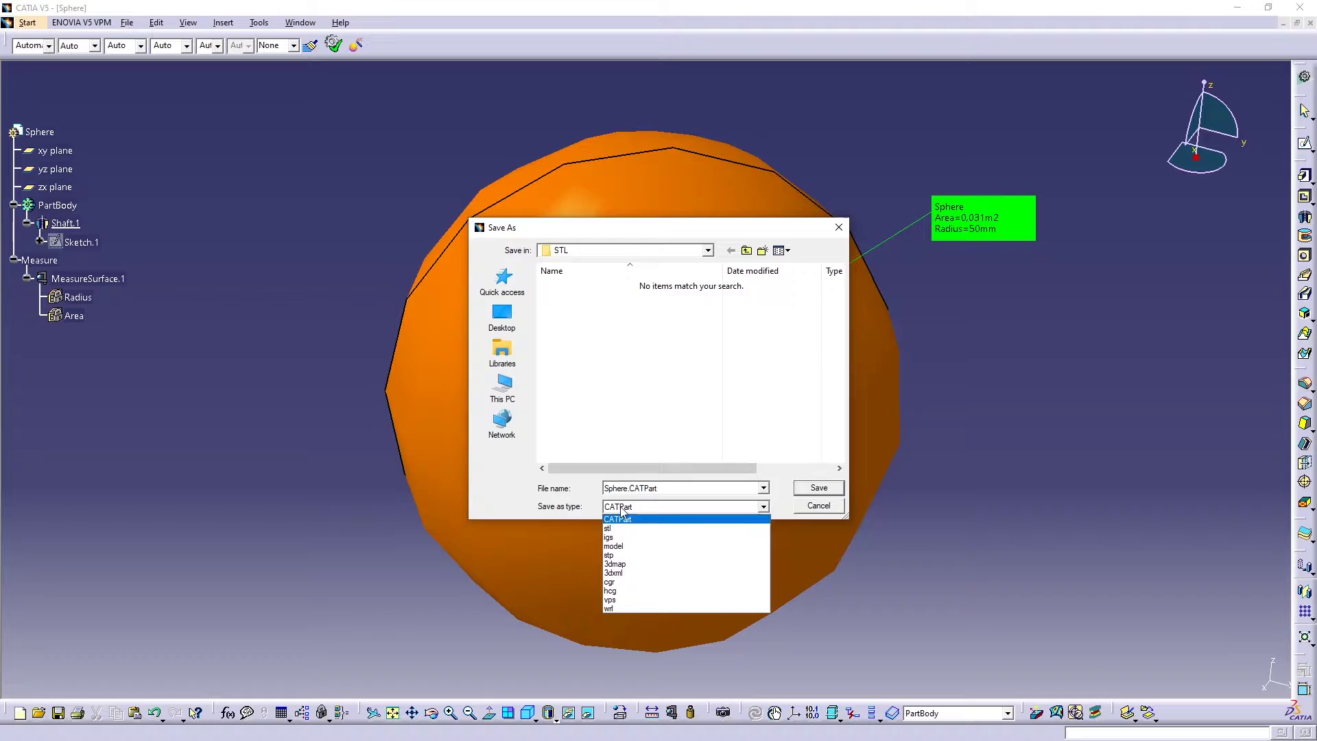
{"action": "left_click", "coordinate": [625, 529]}
{"action": "double_click", "coordinate": [626, 490]}
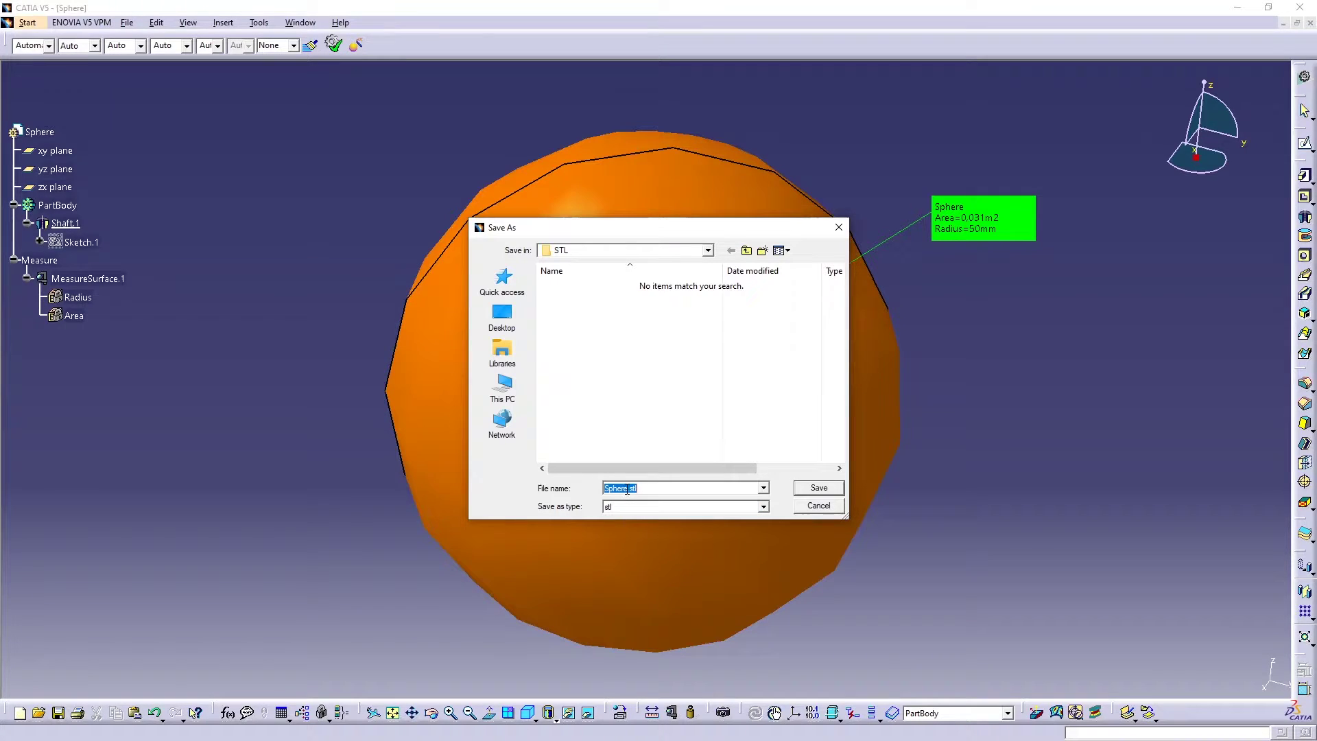
{"action": "left_click", "coordinate": [626, 490]}
{"action": "double_click", "coordinate": [614, 489]}
{"action": "left_click", "coordinate": [633, 488]}
{"action": "type", "text": "-a"}
{"action": "left_click", "coordinate": [819, 488]}
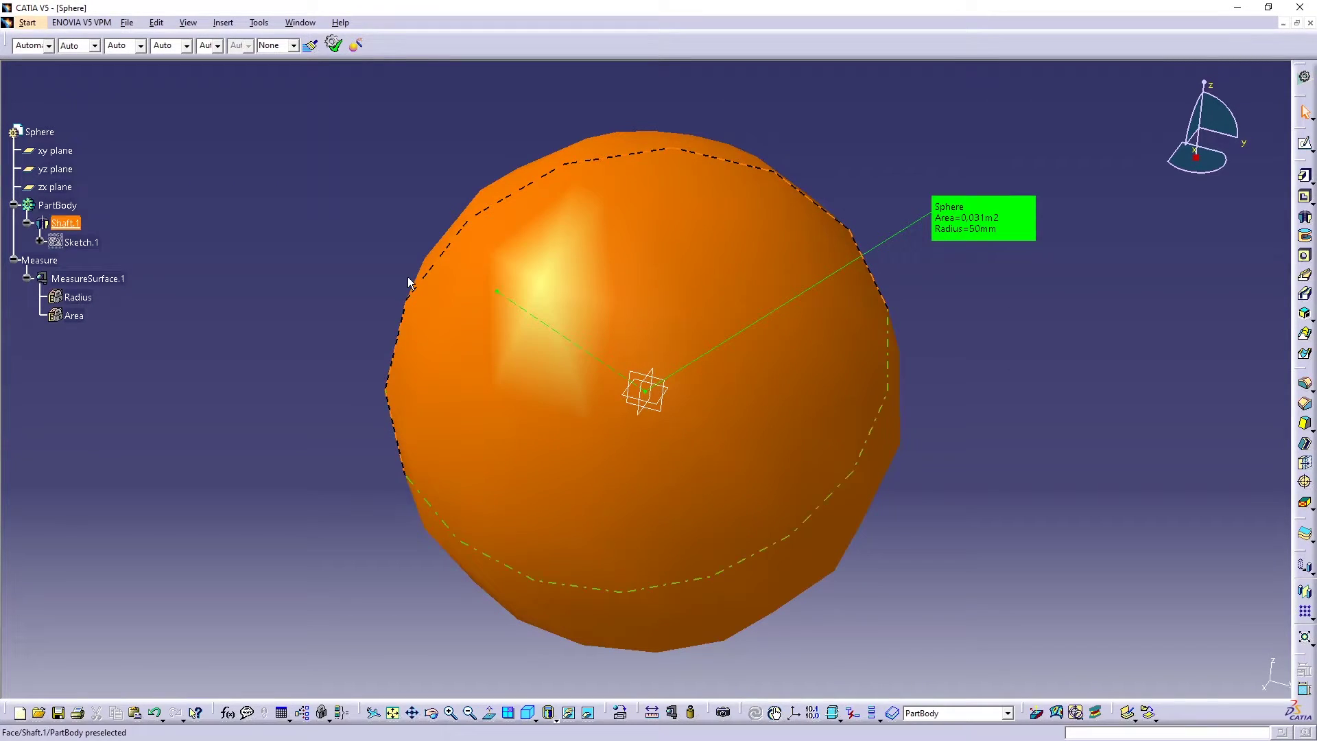
- Switch to Product1 and insert Sphere-quality-1.stl as an existing component
{"action": "left_click", "coordinate": [301, 22]}
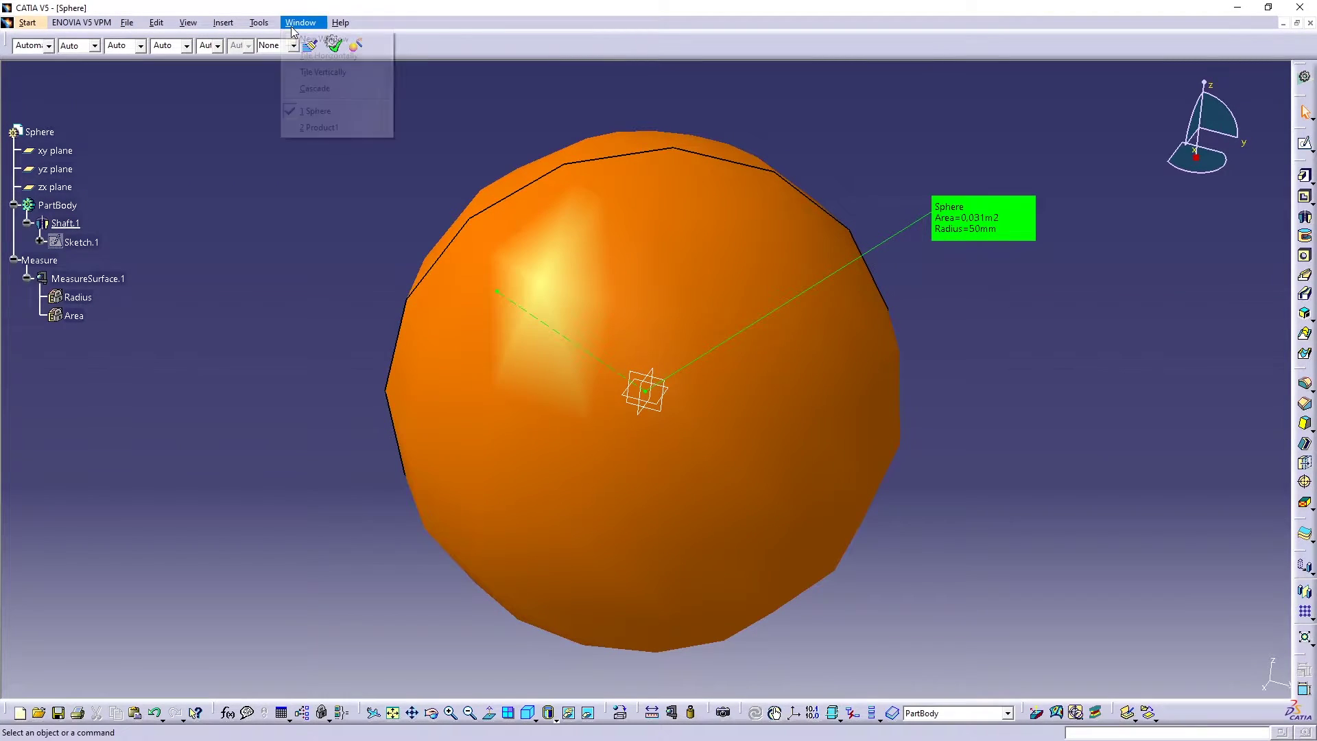
{"action": "left_click", "coordinate": [320, 128]}
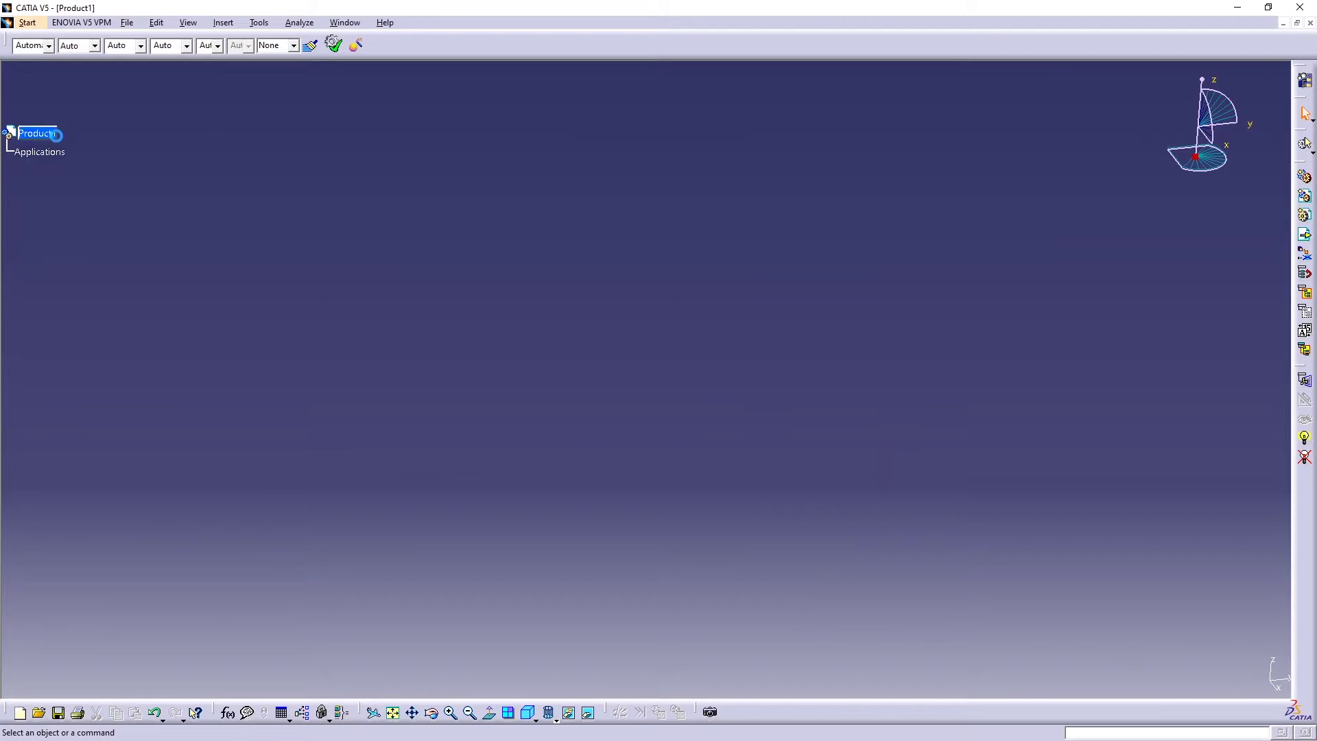
{"action": "left_click", "coordinate": [1304, 235]}
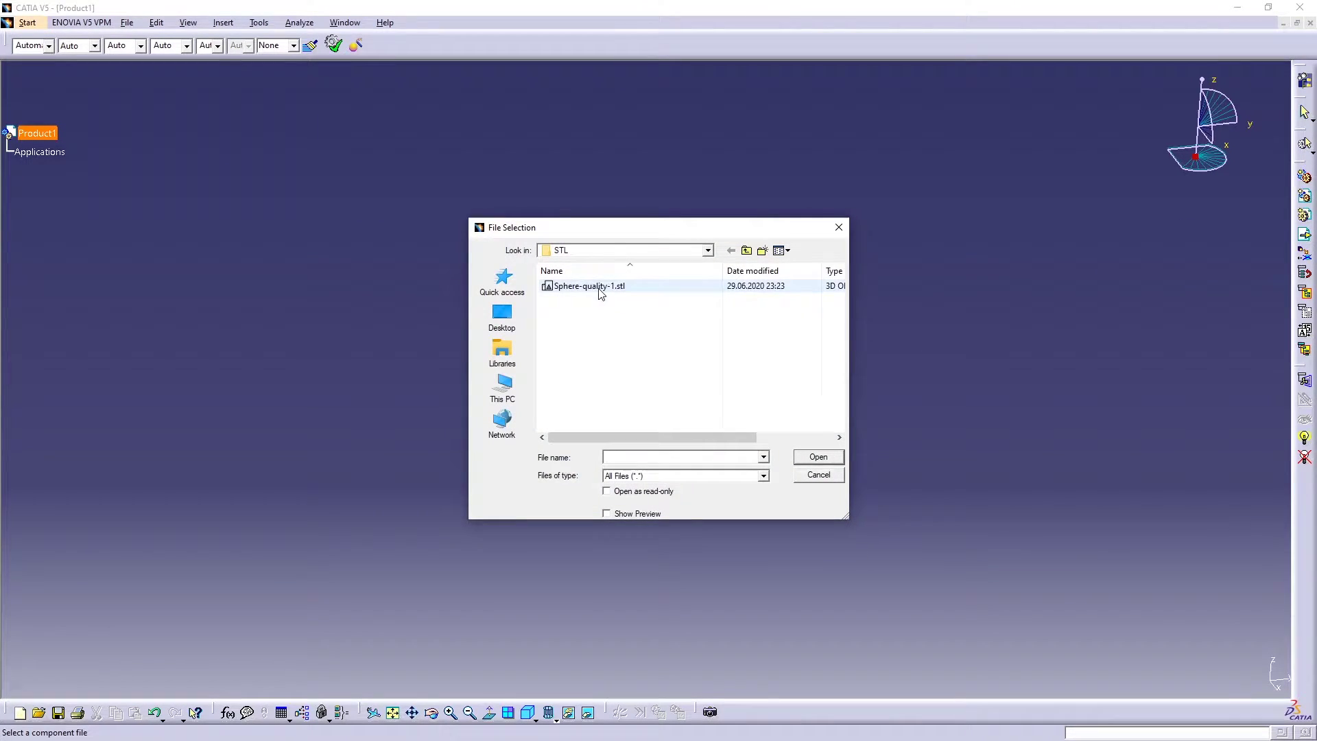
{"action": "double_click", "coordinate": [600, 286]}
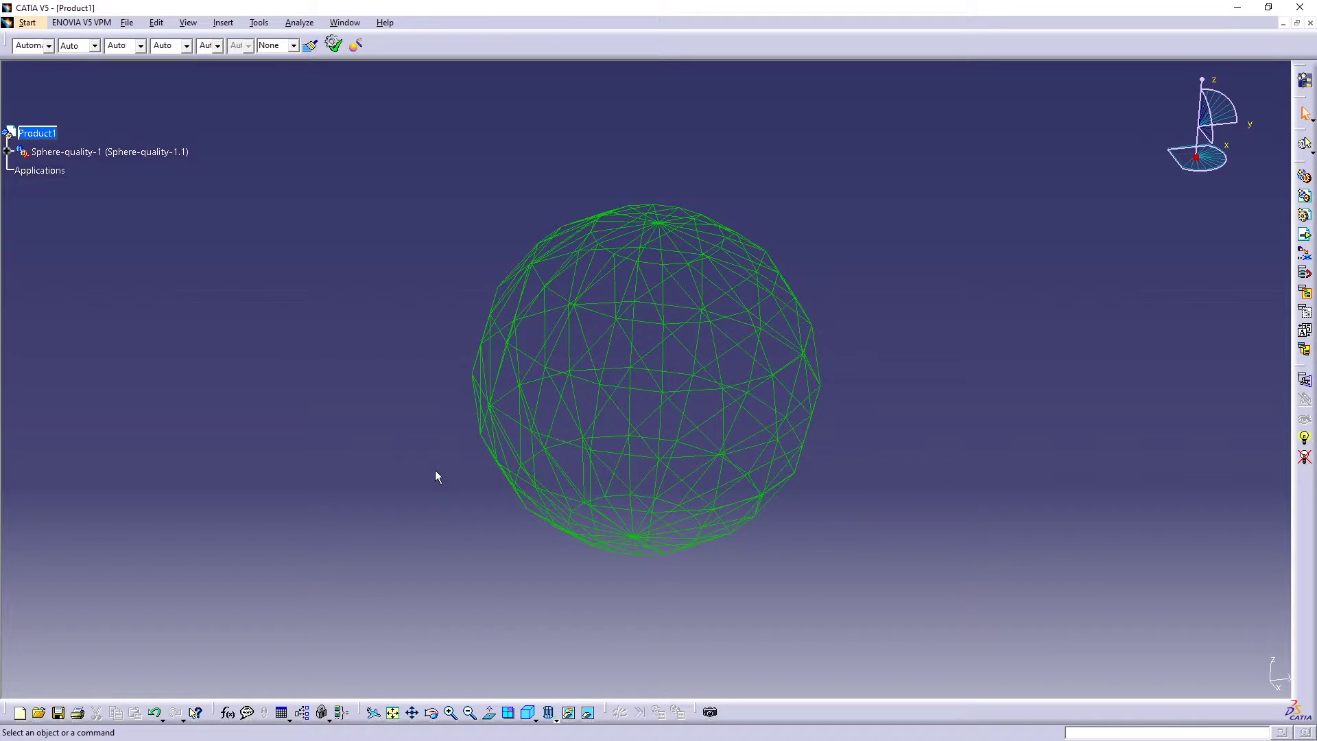
- Select the imported mesh, then zoom and rotate the view to inspect its triangles
{"action": "left_click", "coordinate": [636, 426]}
{"action": "middle_click_drag", "start_coordinate": [609, 394], "coordinate": [582, 331]}
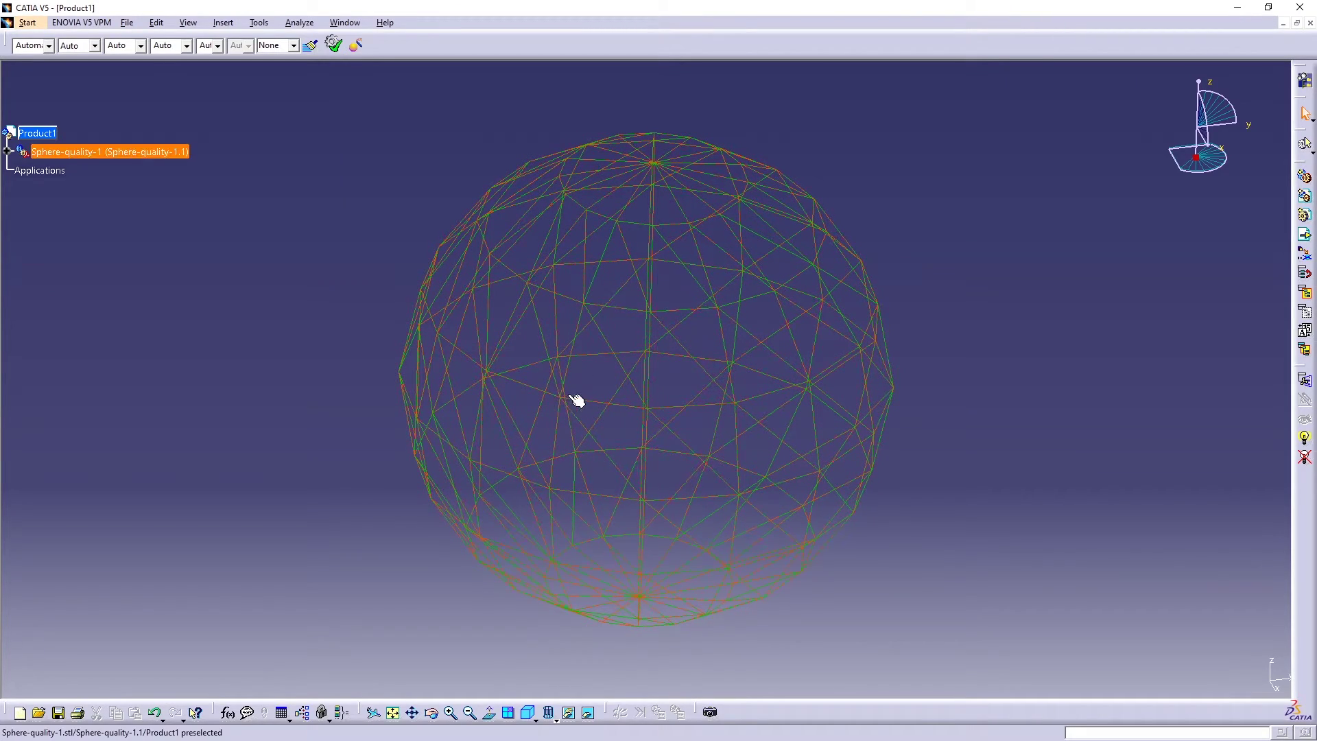
{"action": "middle_click_drag", "start_coordinate": [626, 341], "coordinate": [735, 409]}
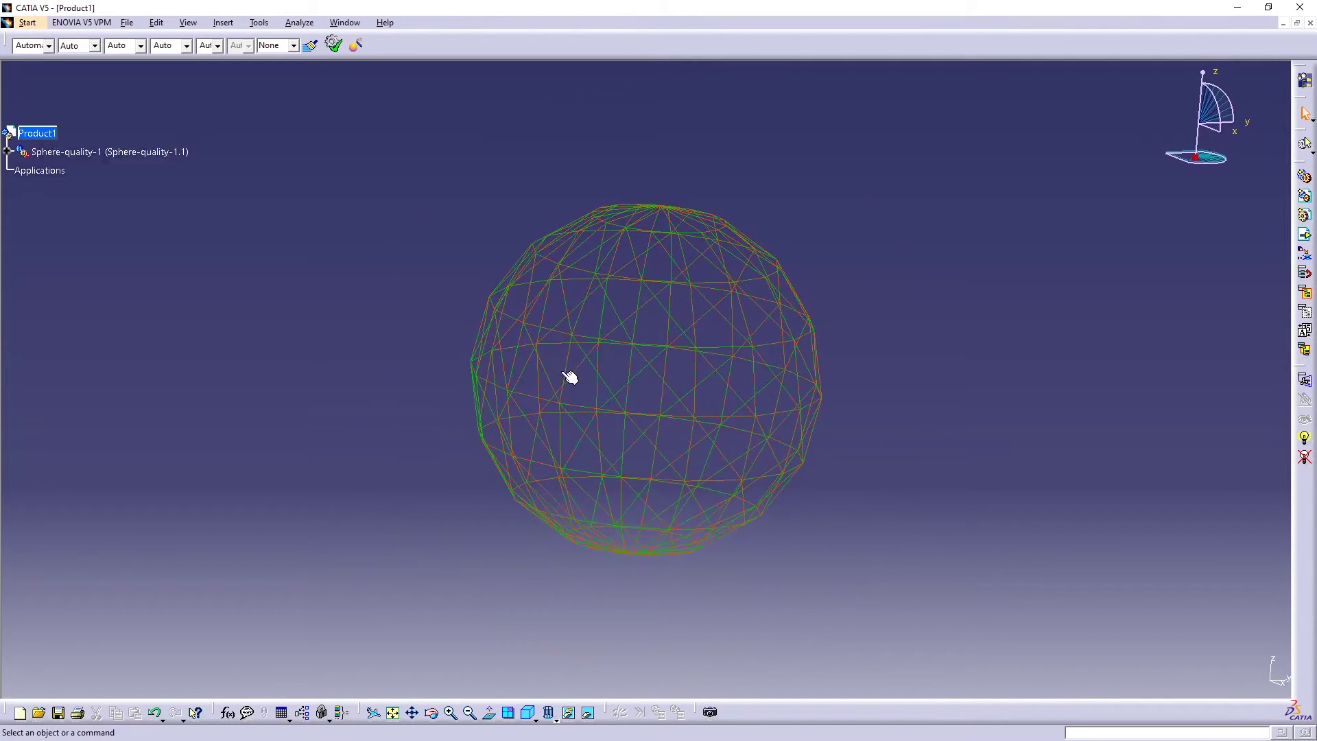
{"action": "middle_click_drag", "start_coordinate": [570, 377], "coordinate": [617, 385]}
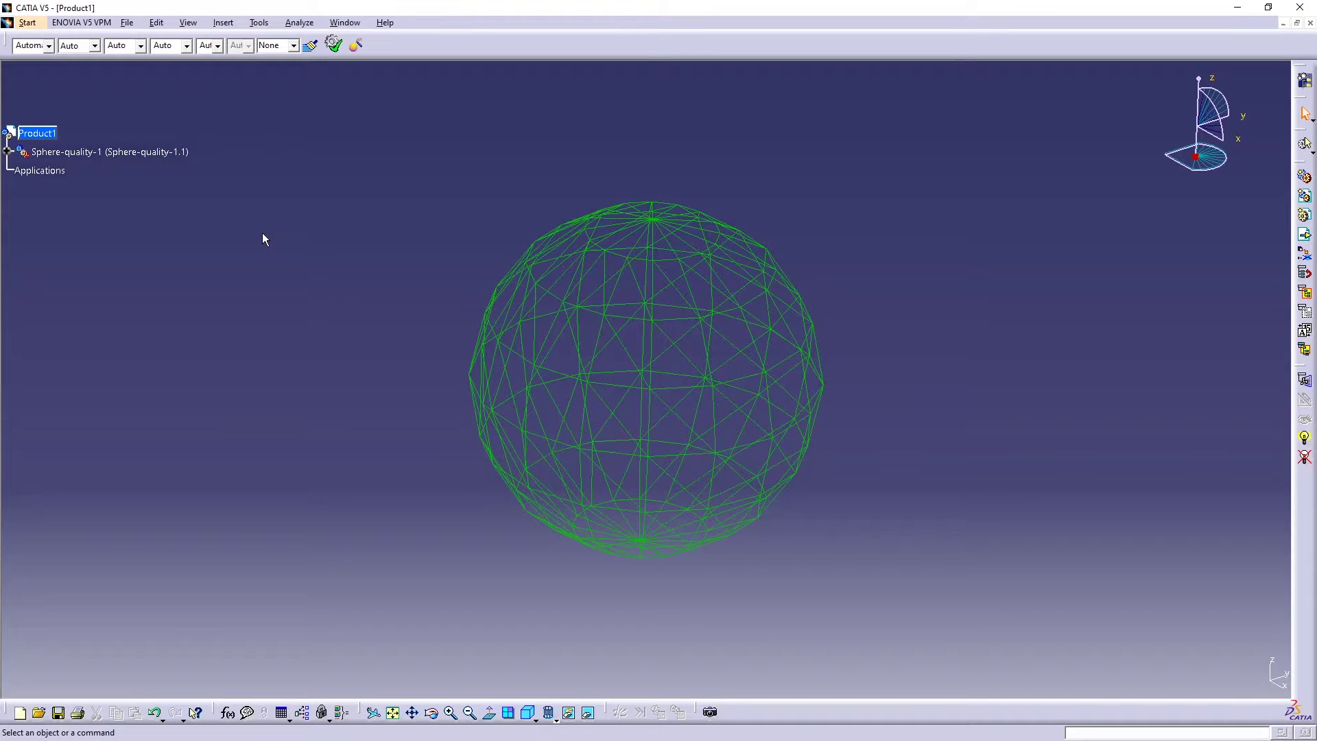
- Switch back to the Sphere part window through the Window menu
{"action": "left_click", "coordinate": [344, 22]}
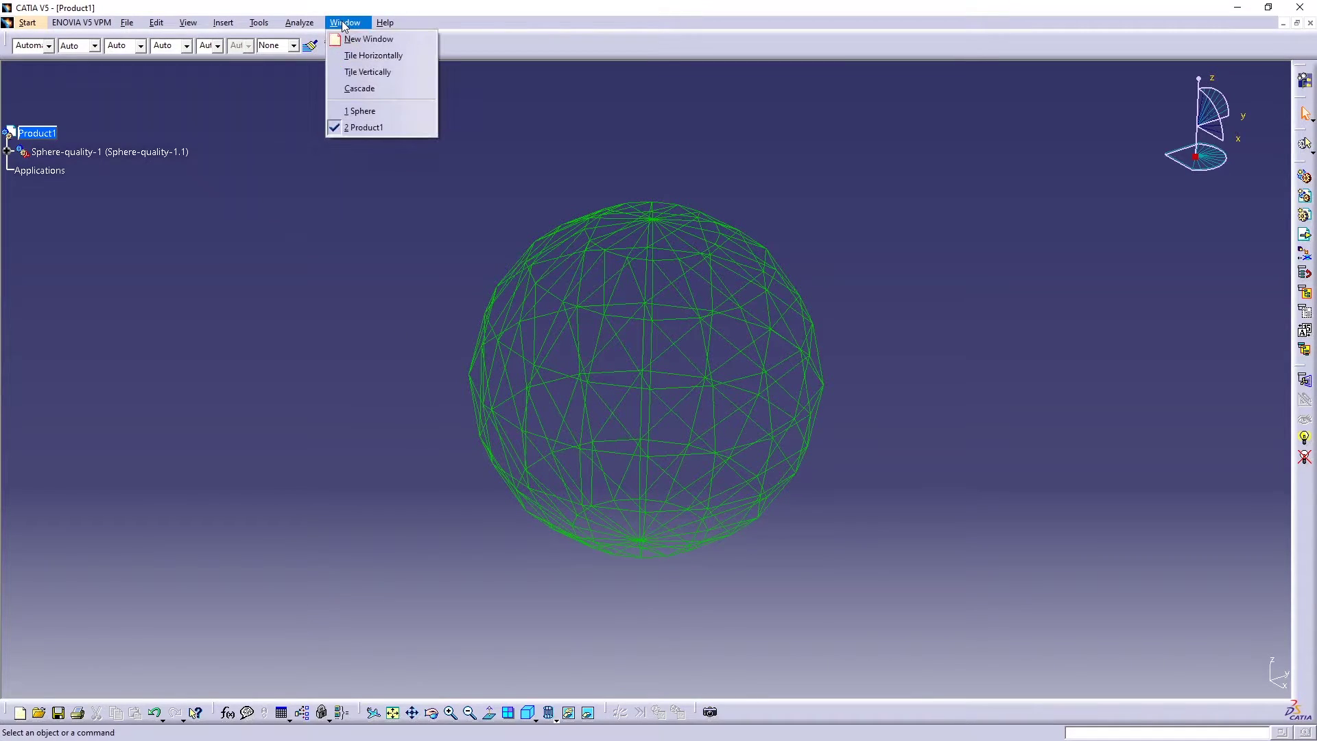
{"action": "left_click", "coordinate": [352, 114]}
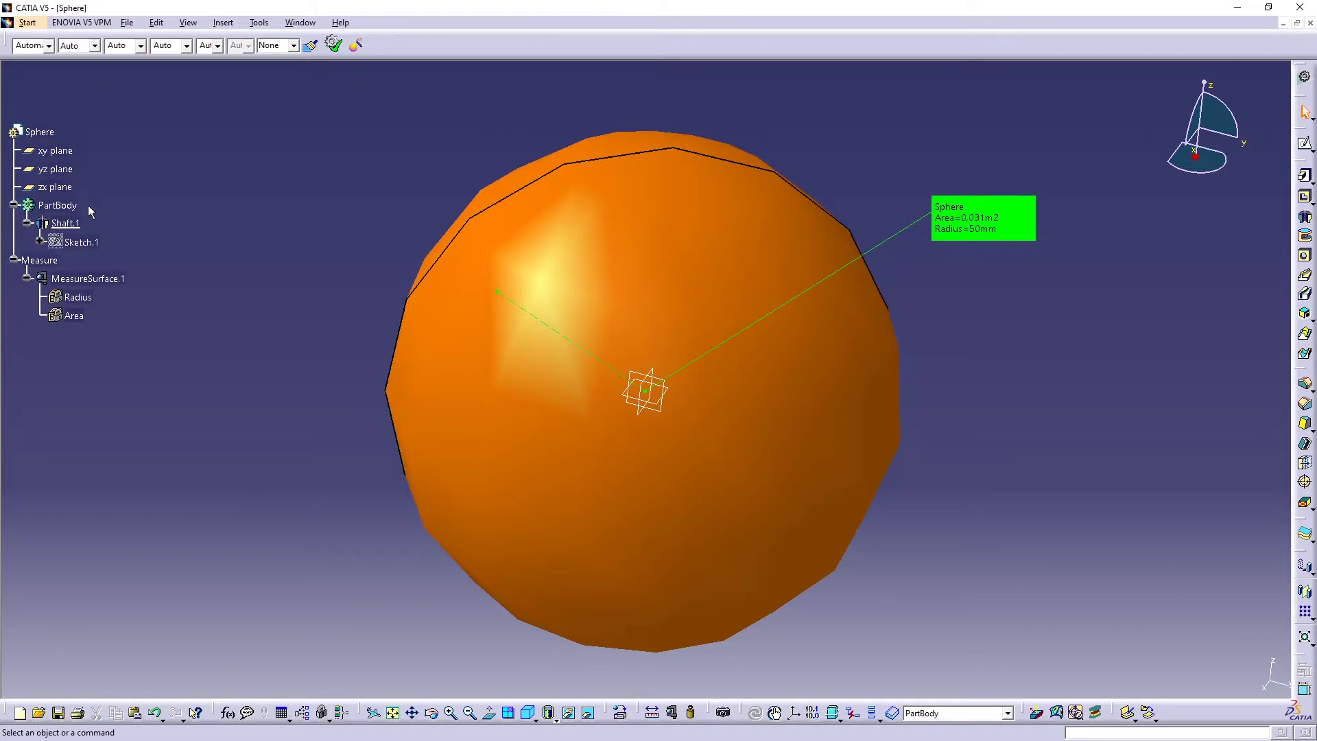
- Select the Sphere root and start the STL Rapid Prototyping workbench from Start > Machining
{"action": "left_click", "coordinate": [39, 131]}
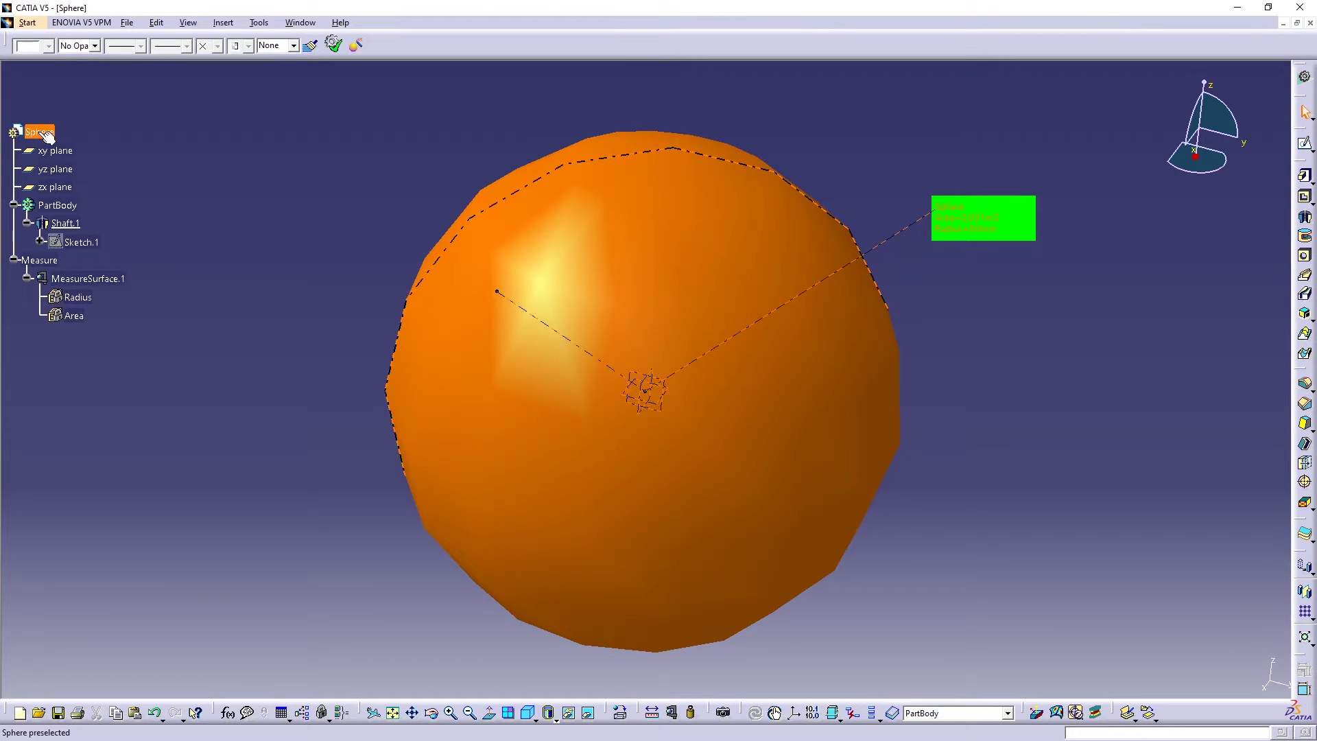
{"action": "left_click", "coordinate": [39, 23]}
{"action": "mouse_move", "coordinate": [41, 61]}
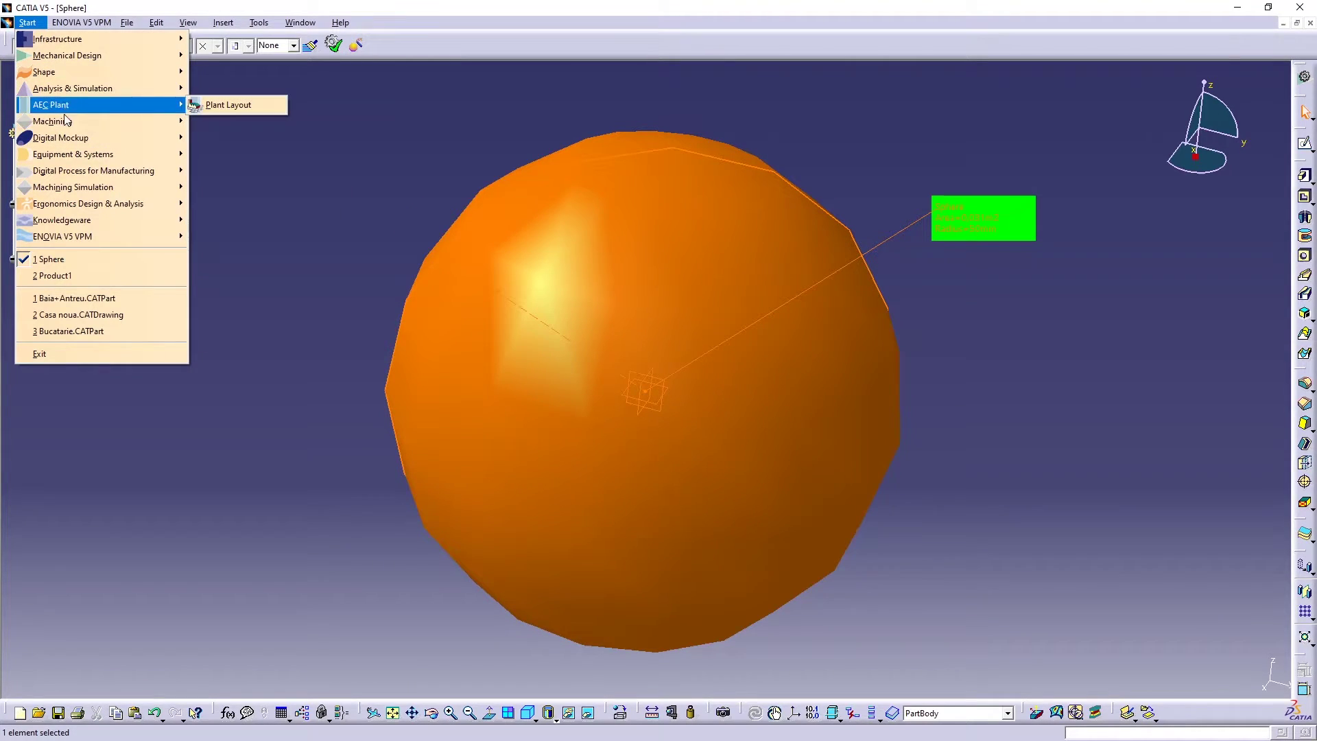
{"action": "mouse_move", "coordinate": [66, 122]}
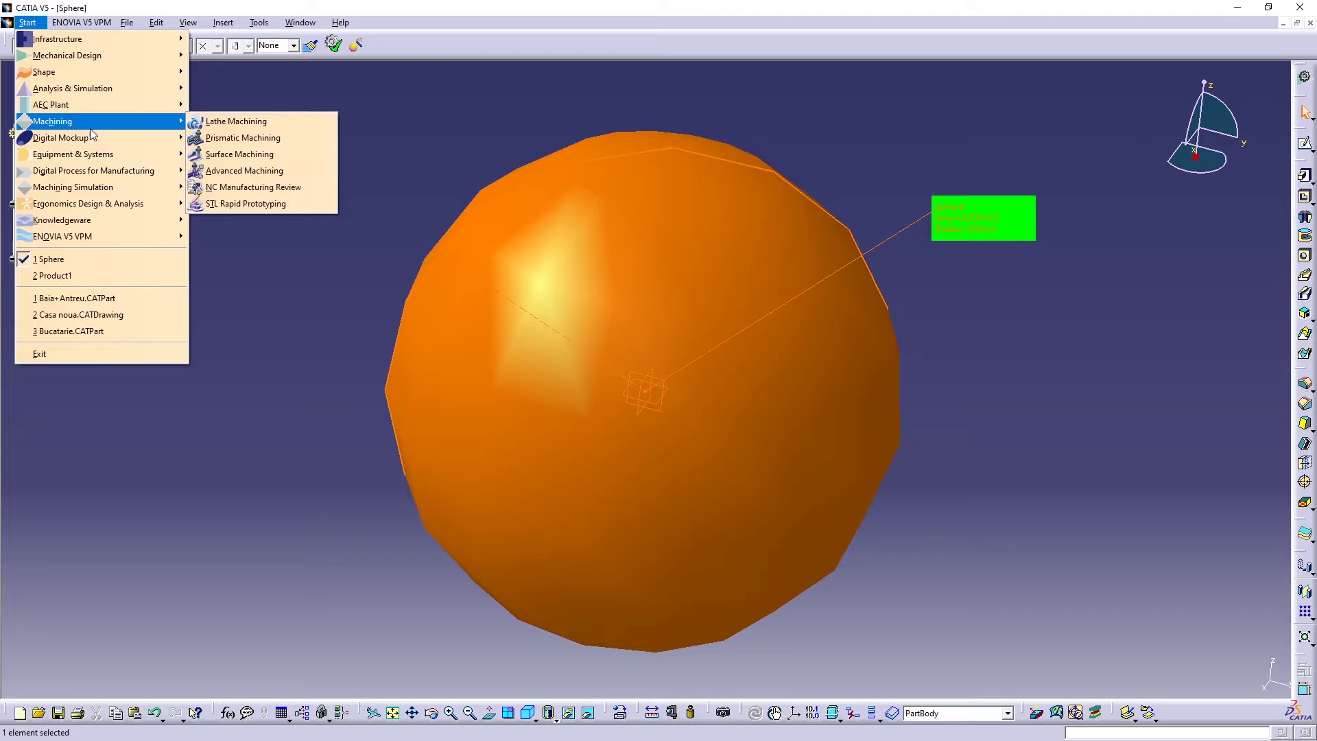
{"action": "left_click", "coordinate": [237, 205]}
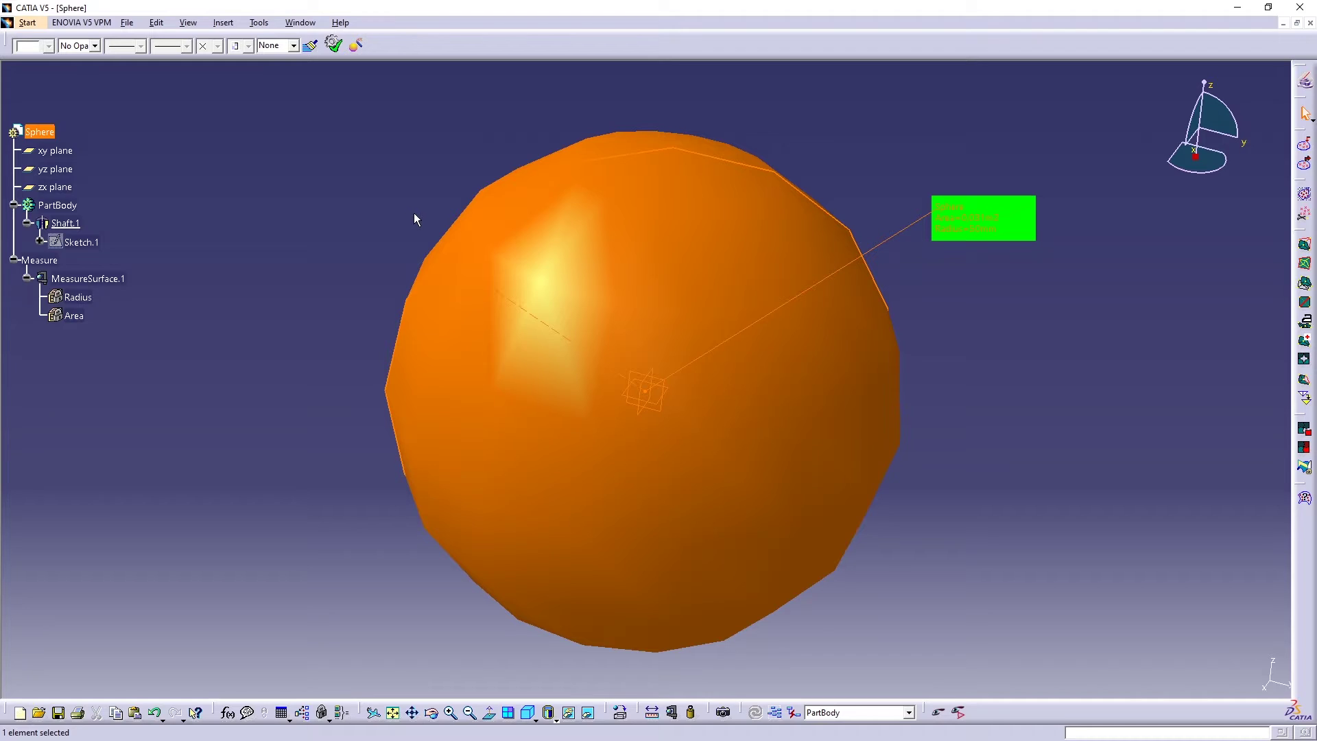
- Tessellate Shaft.1 with a 0,01 mm sag, applying and confirming the Tessellation settings
{"action": "left_click", "coordinate": [410, 216]}
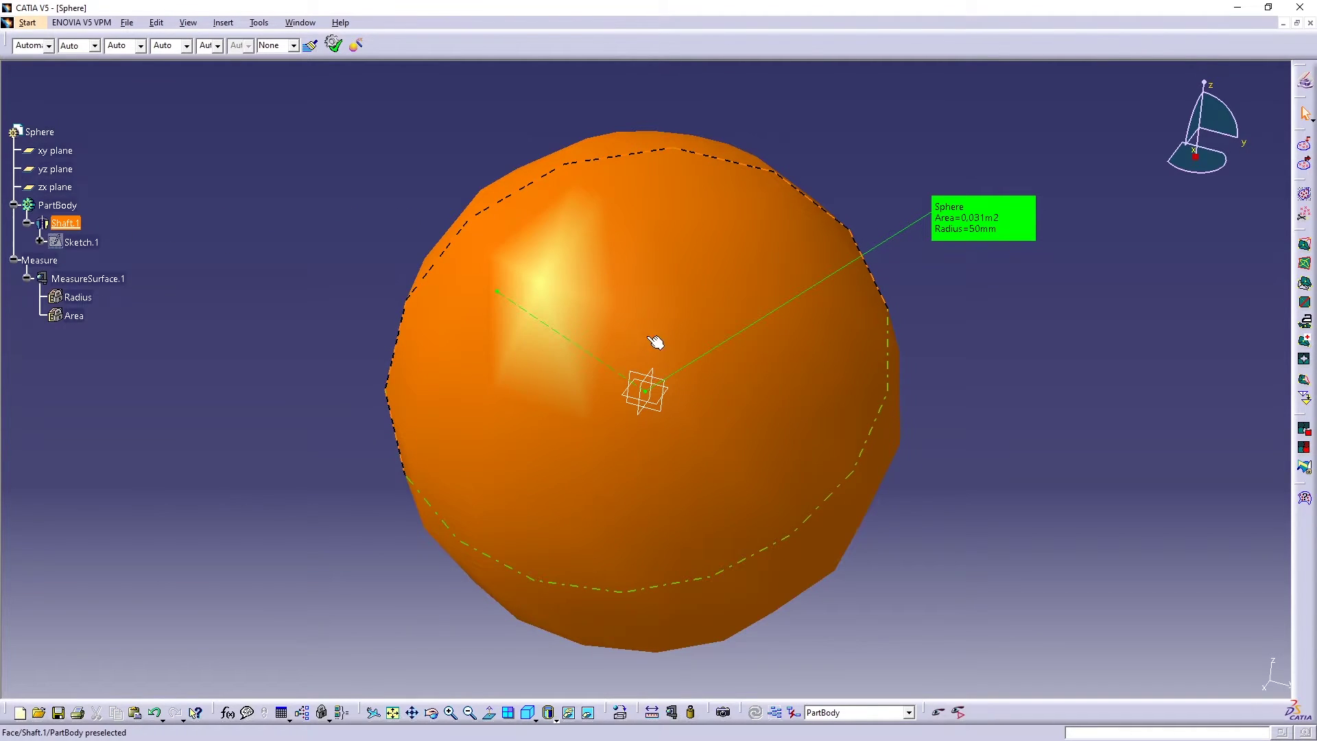
{"action": "scroll", "coordinate": [617, 302], "scroll_direction": "up", "scroll_amount": 3}
{"action": "mouse_move", "coordinate": [579, 256]}
{"action": "middle_mouse_down"}
{"action": "mouse_move", "coordinate": [618, 285]}
{"action": "mouse_move", "coordinate": [573, 268]}
{"action": "mouse_move", "coordinate": [597, 273]}
{"action": "middle_mouse_up"}
{"action": "left_click", "coordinate": [259, 23]}
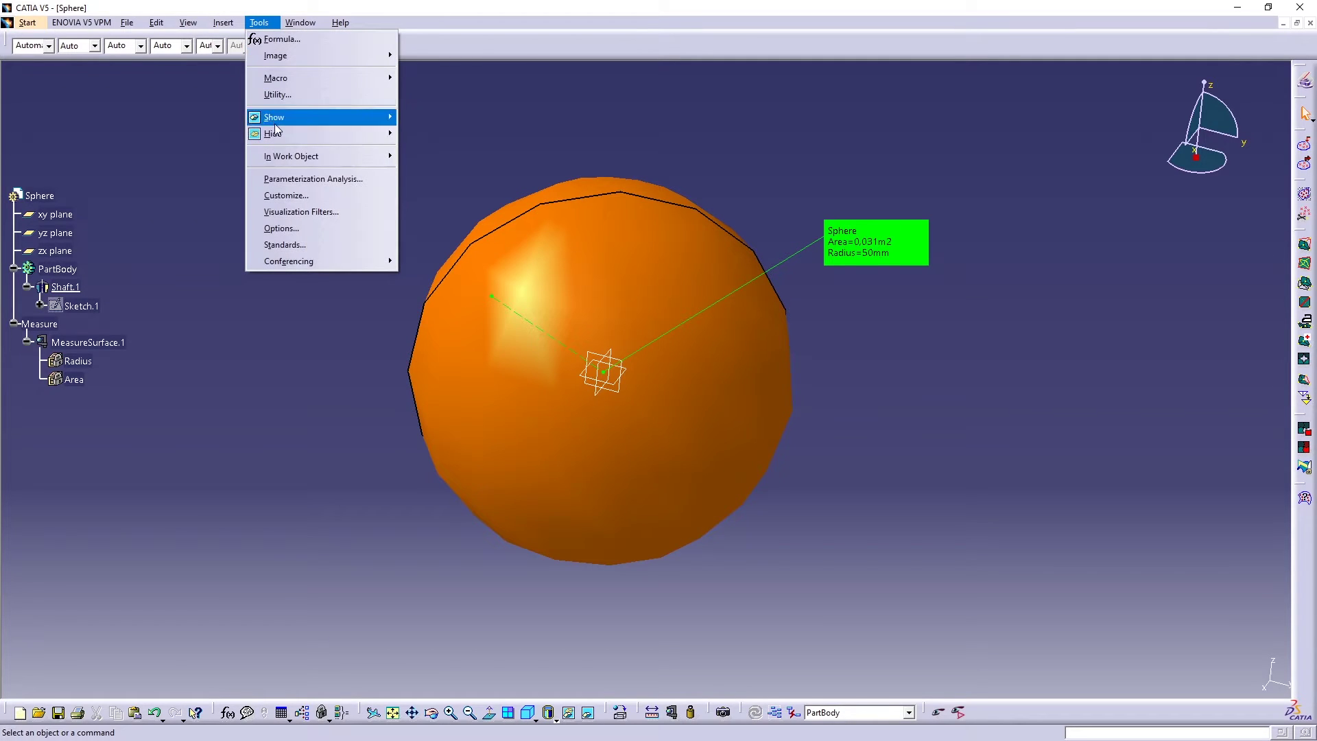
{"action": "left_click", "coordinate": [897, 319]}
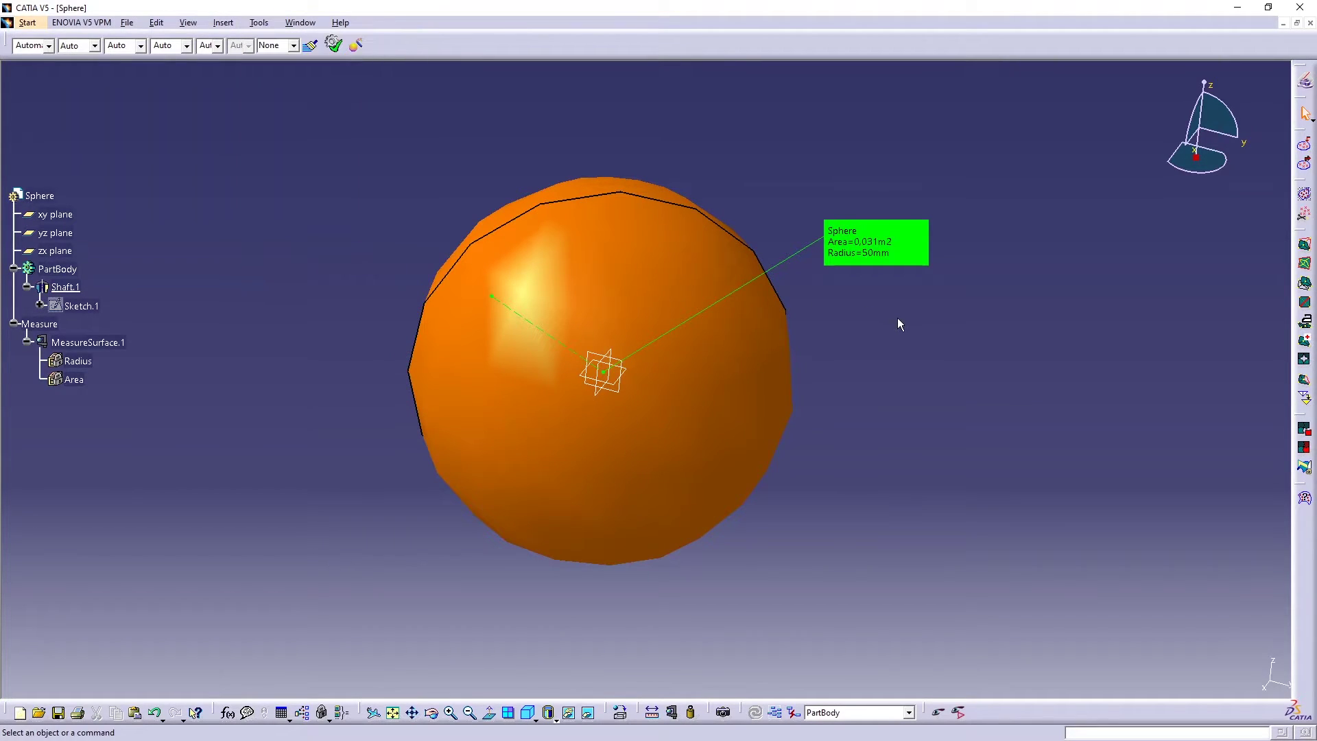
{"action": "left_click", "coordinate": [1305, 267]}
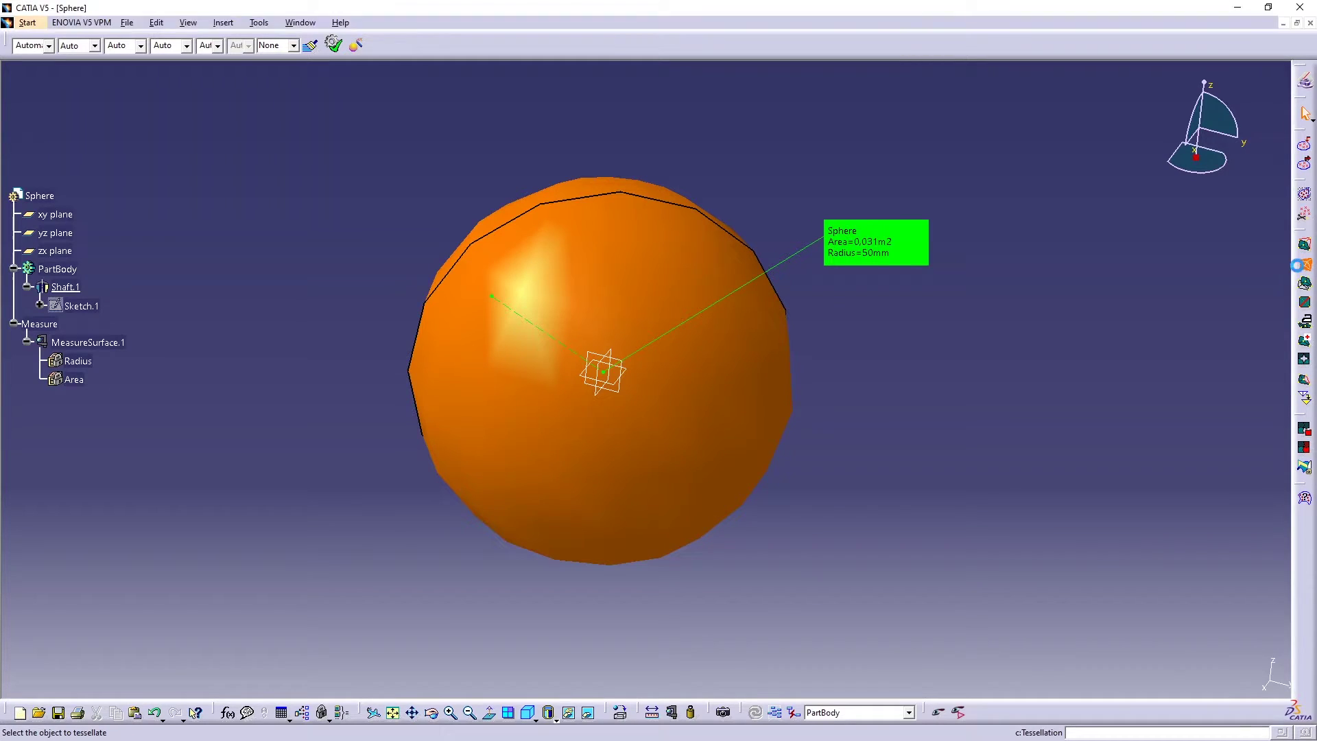
{"action": "left_click", "coordinate": [67, 288]}
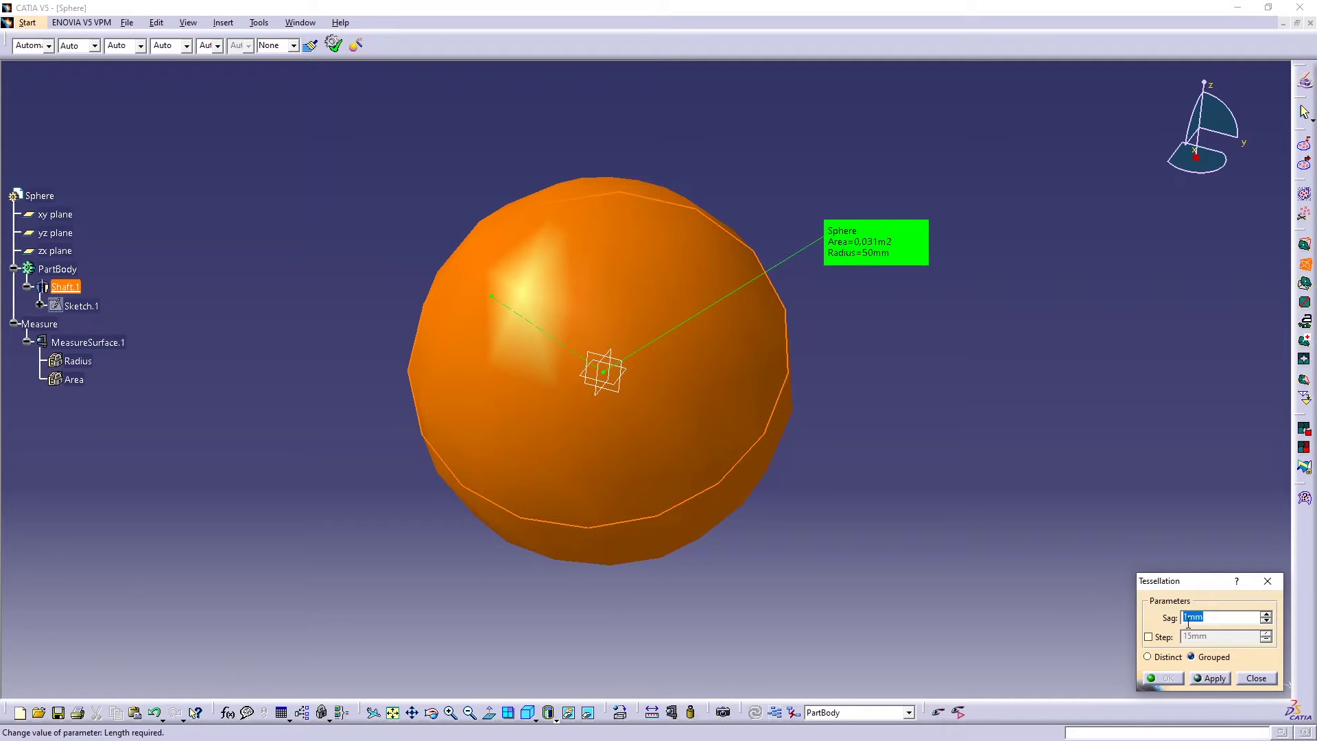
{"action": "type", "text": "0,01"}
{"action": "left_click", "coordinate": [1210, 678]}
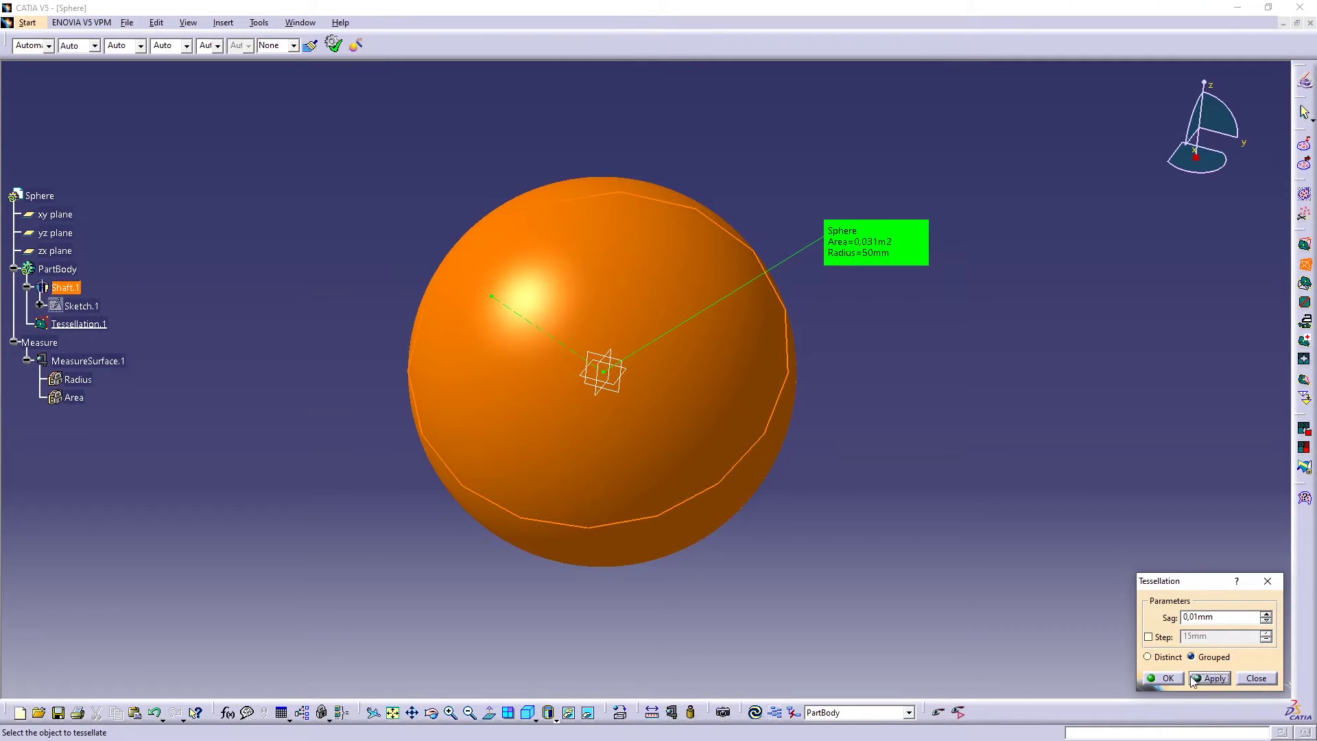
{"action": "left_click", "coordinate": [1152, 679]}
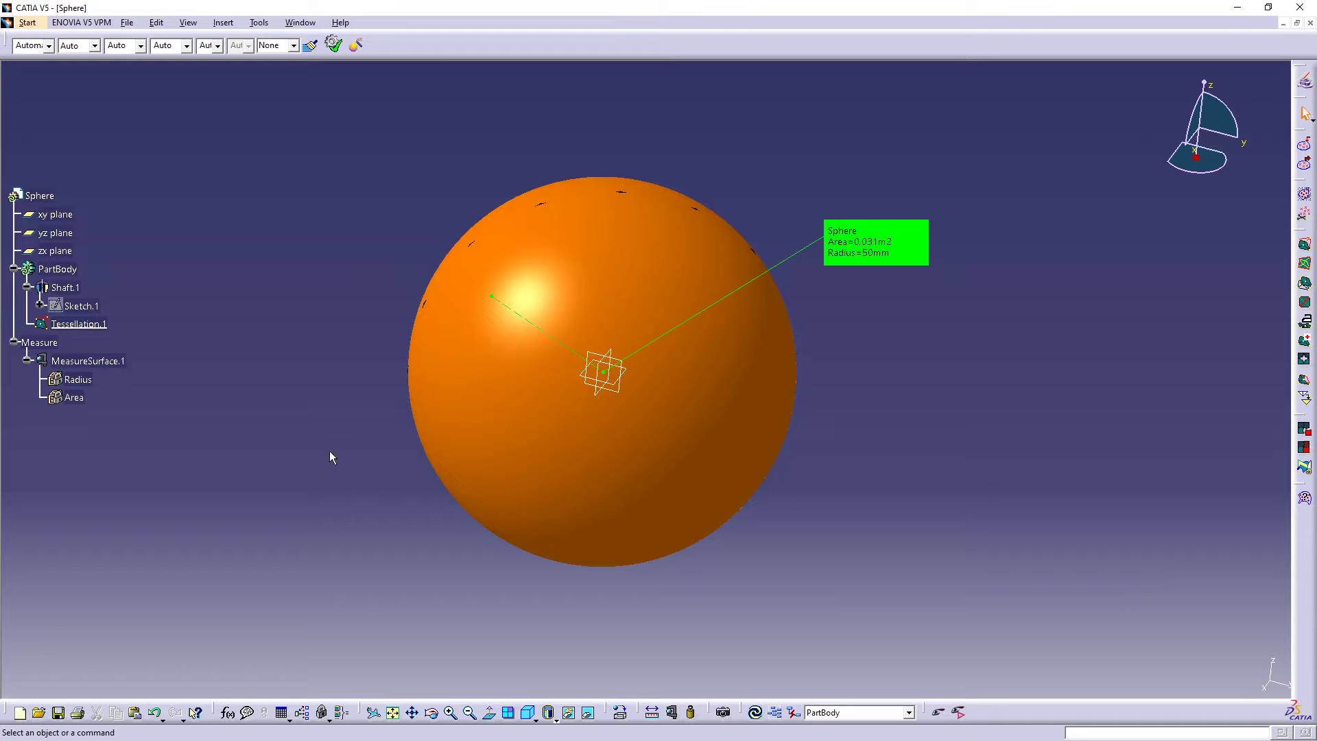
- Update the part from Tessellation.1, switch to Wireframe (NHR), and zoom in on the dense mesh
{"action": "left_click", "coordinate": [77, 324]}
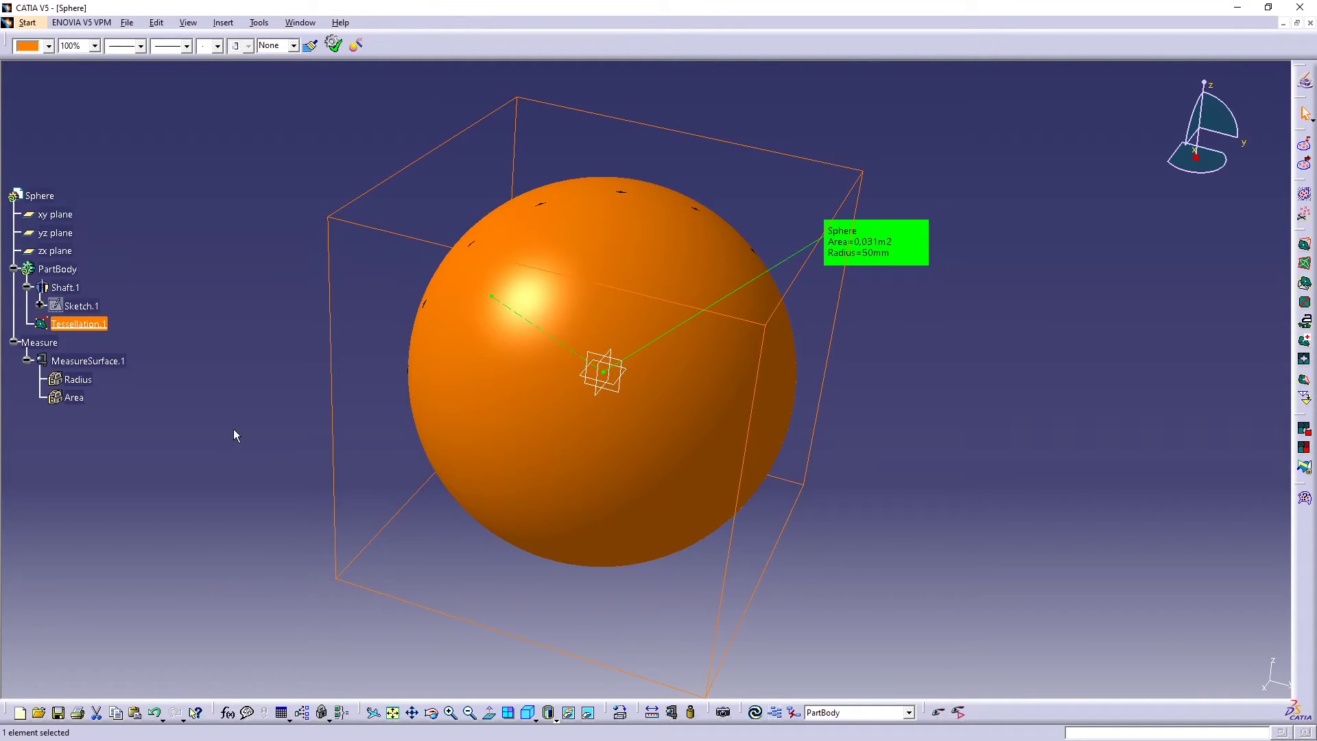
{"action": "left_click", "coordinate": [755, 712]}
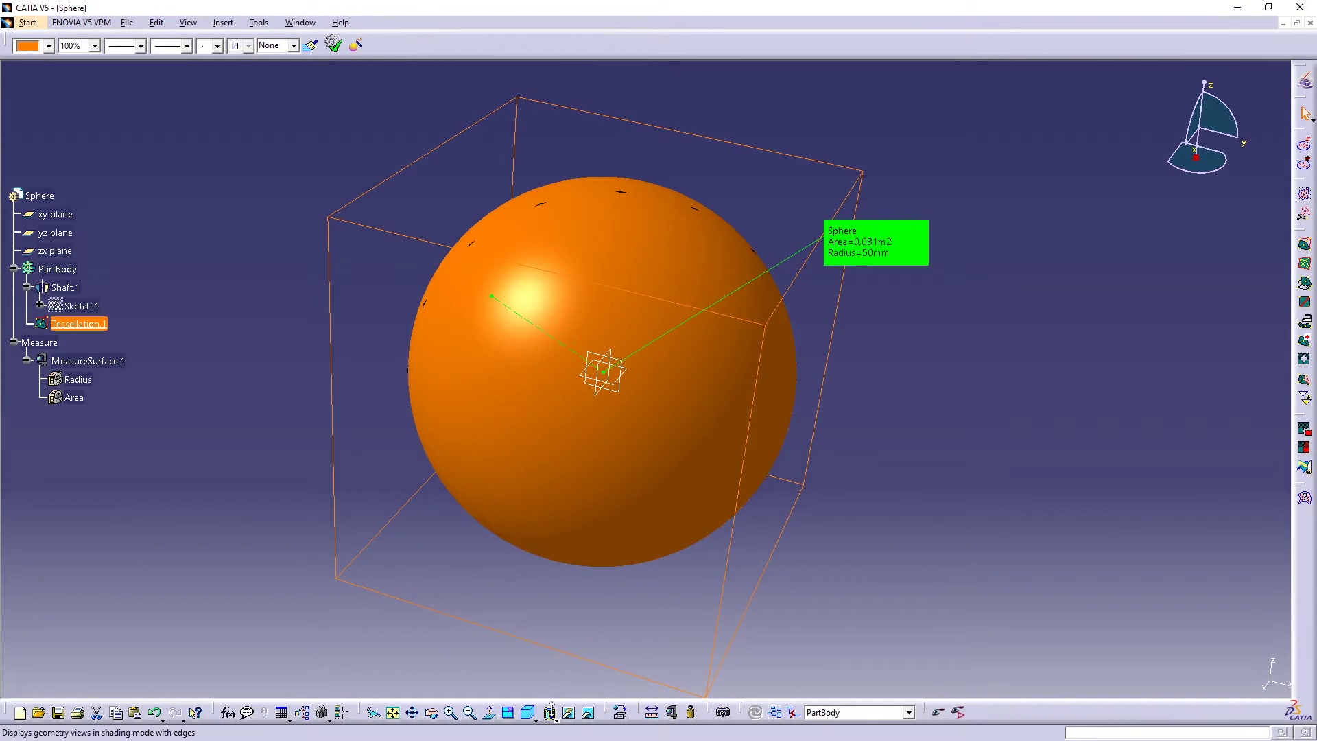
{"action": "left_click", "coordinate": [553, 715]}
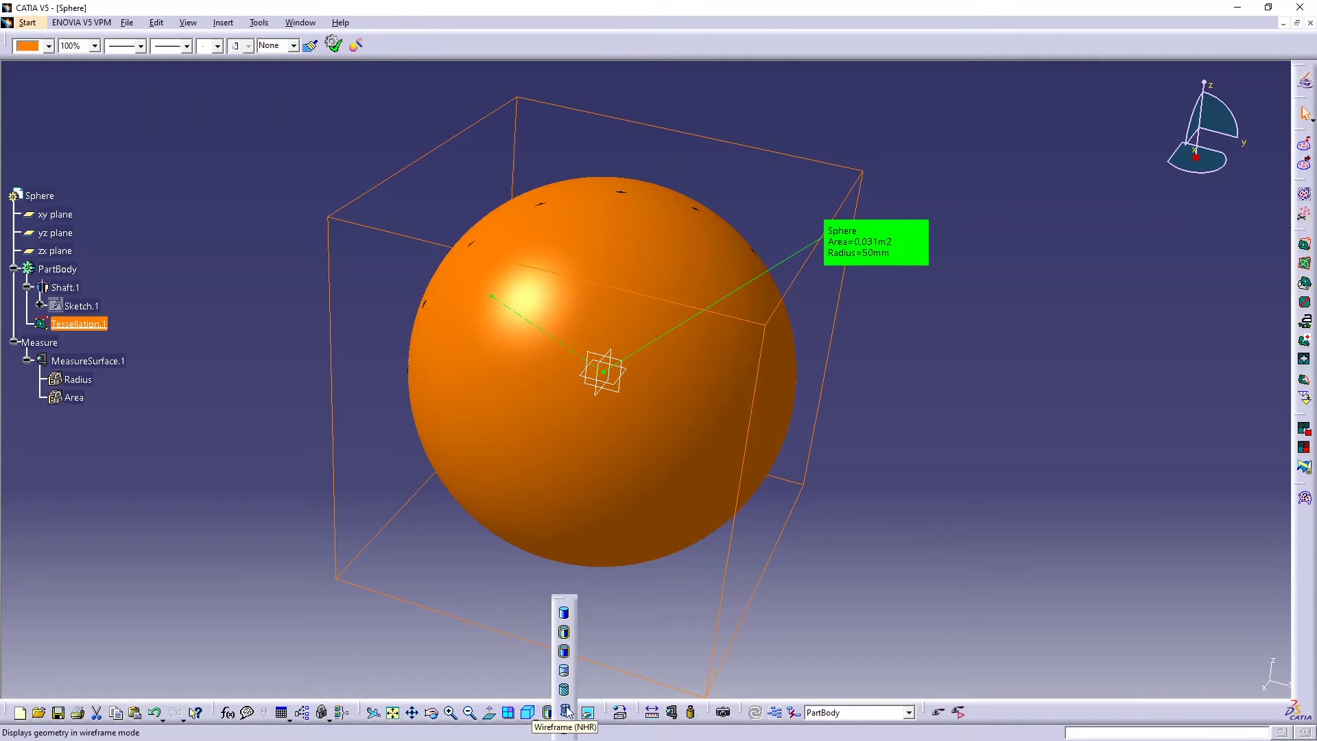
{"action": "left_click", "coordinate": [566, 711]}
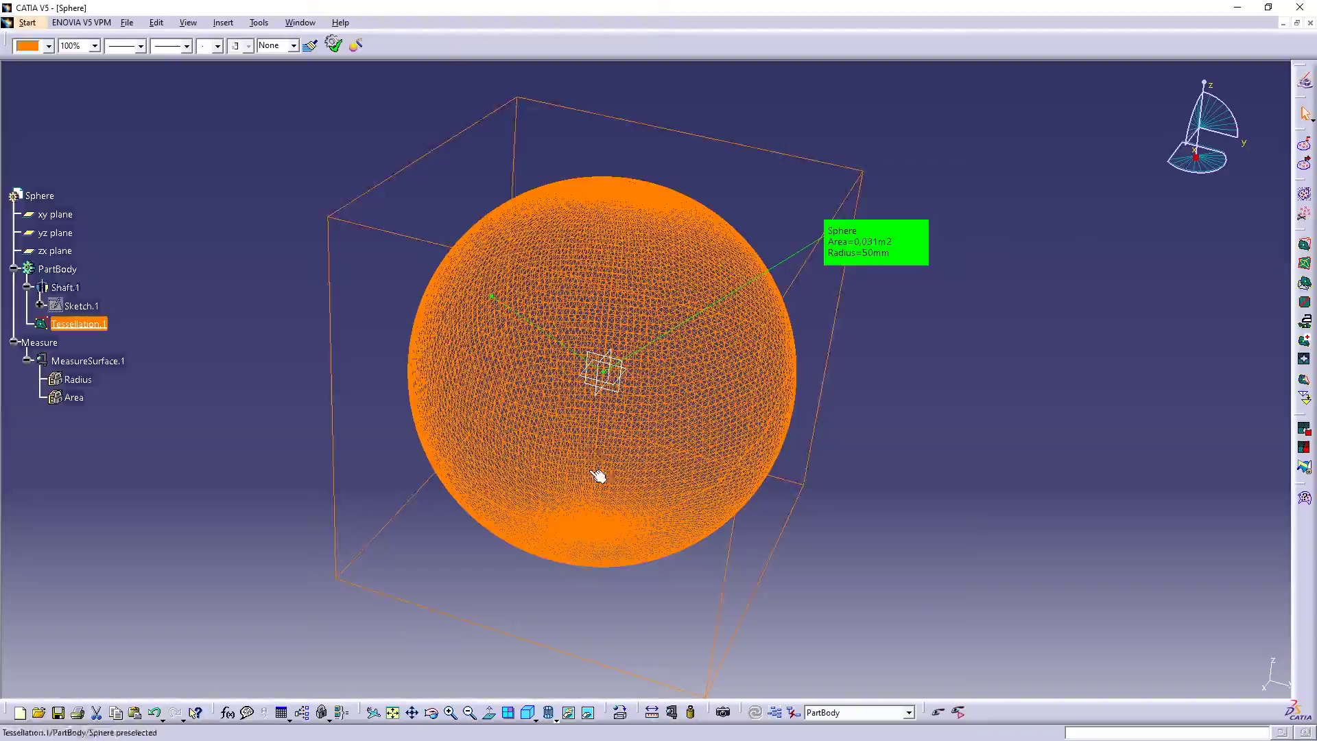
{"action": "mouse_move", "coordinate": [583, 440]}
{"action": "middle_mouse_down"}
{"action": "mouse_move", "coordinate": [585, 364]}
{"action": "mouse_move", "coordinate": [530, 399]}
{"action": "mouse_move", "coordinate": [541, 426]}
{"action": "mouse_move", "coordinate": [528, 491]}
{"action": "mouse_move", "coordinate": [553, 491]}
{"action": "mouse_move", "coordinate": [562, 450]}
{"action": "middle_mouse_up"}
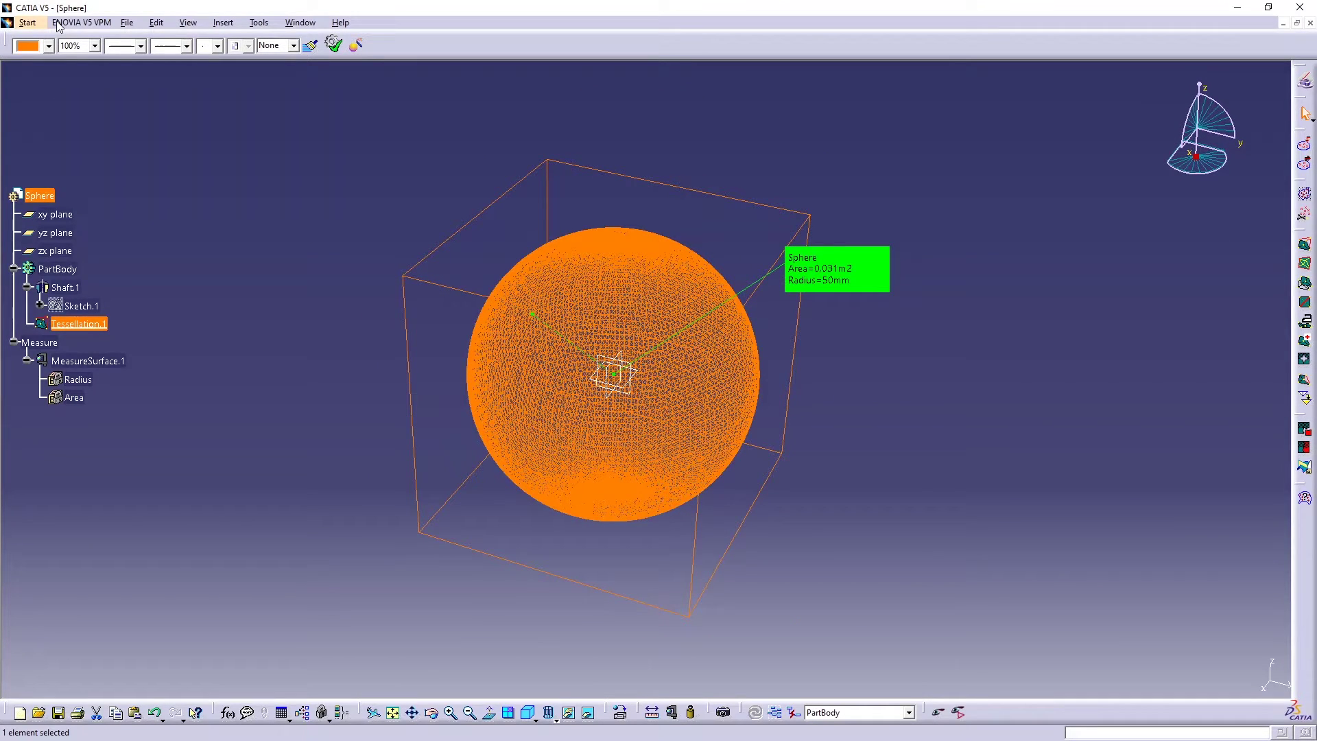
- Save the finely tessellated part in stl format as Sphere-tessellation 0.01.stl
{"action": "left_click", "coordinate": [128, 24]}
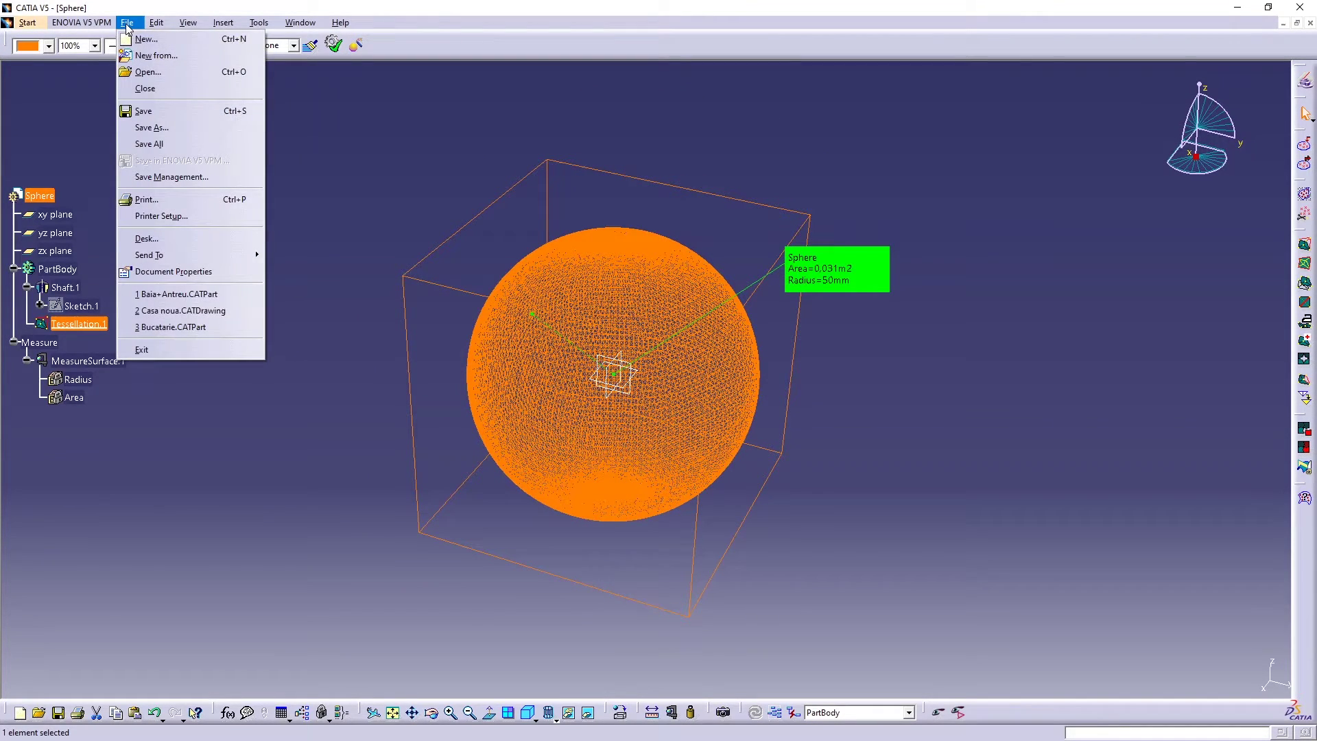
{"action": "left_click", "coordinate": [151, 127]}
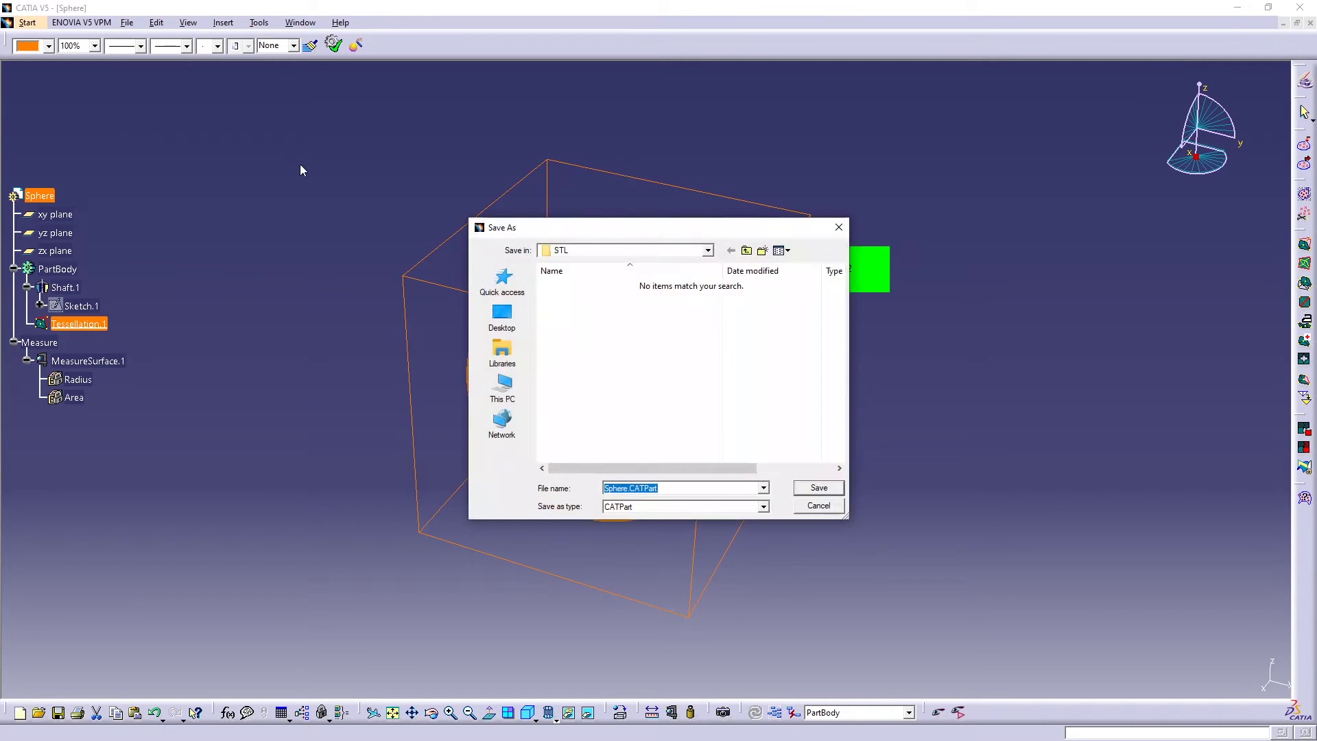
{"action": "left_click", "coordinate": [626, 511]}
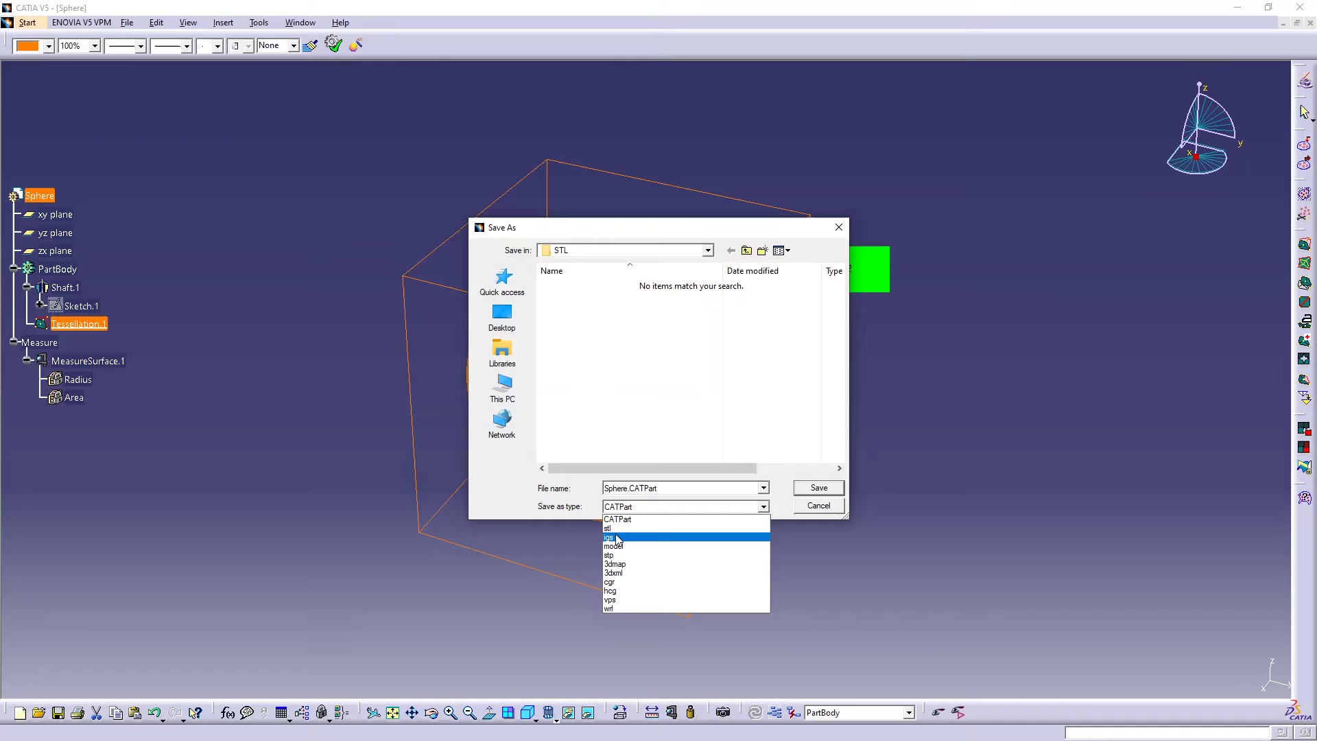
{"action": "left_click", "coordinate": [616, 528]}
{"action": "double_click", "coordinate": [629, 488]}
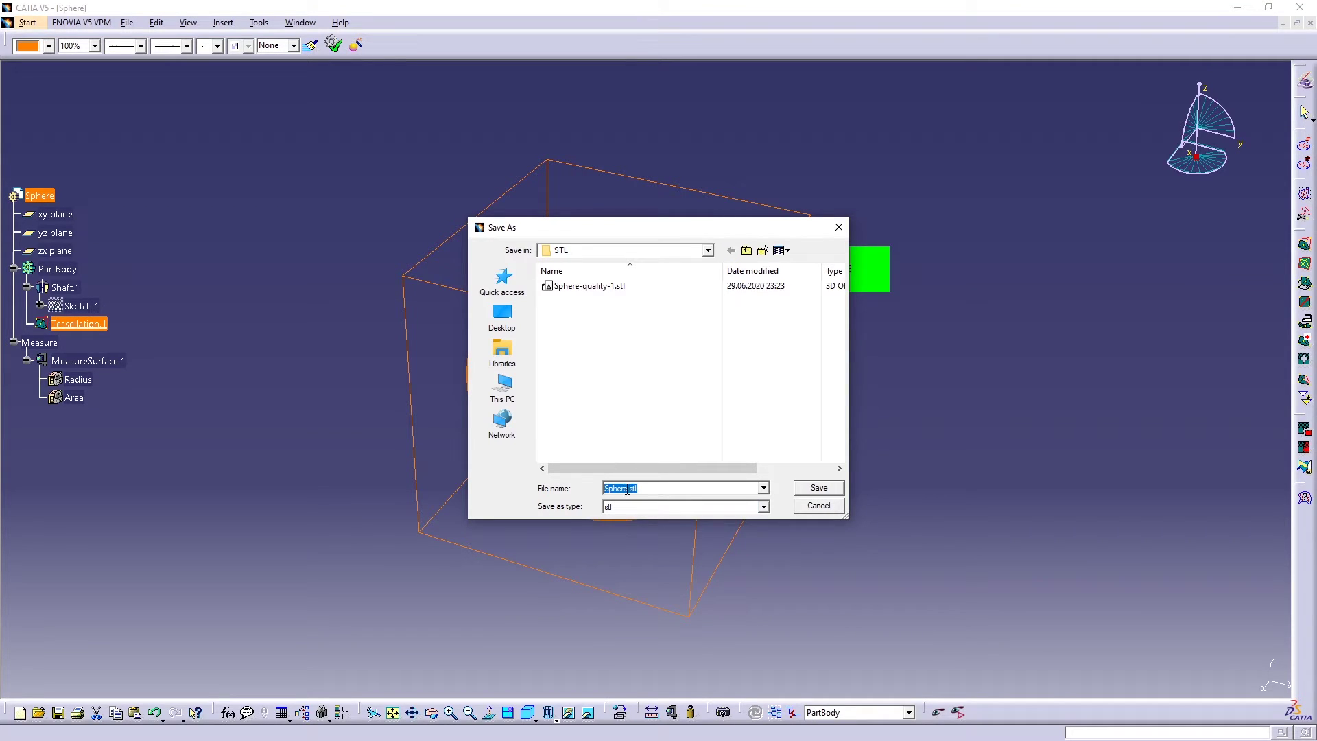
{"action": "left_click", "coordinate": [667, 485]}
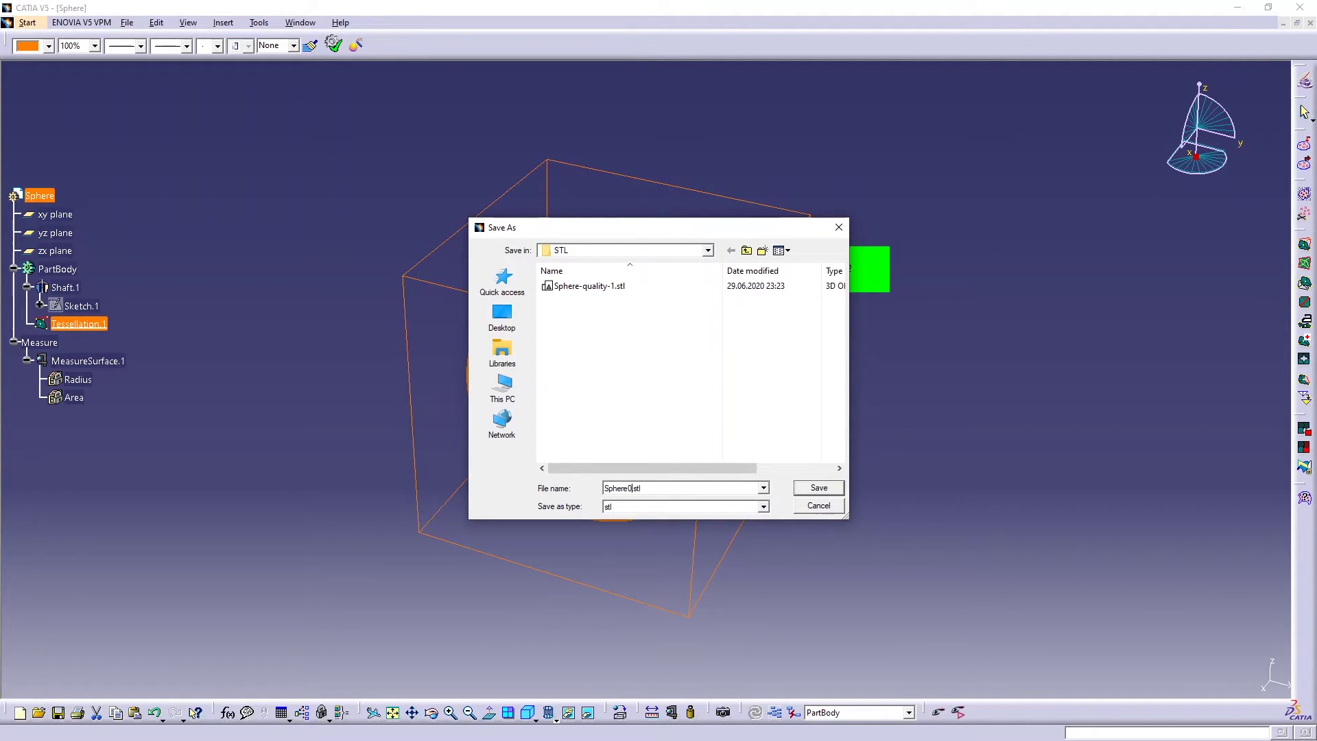
{"action": "type", "text": "-tessellation-0.01"}
{"action": "left_click", "coordinate": [823, 488]}
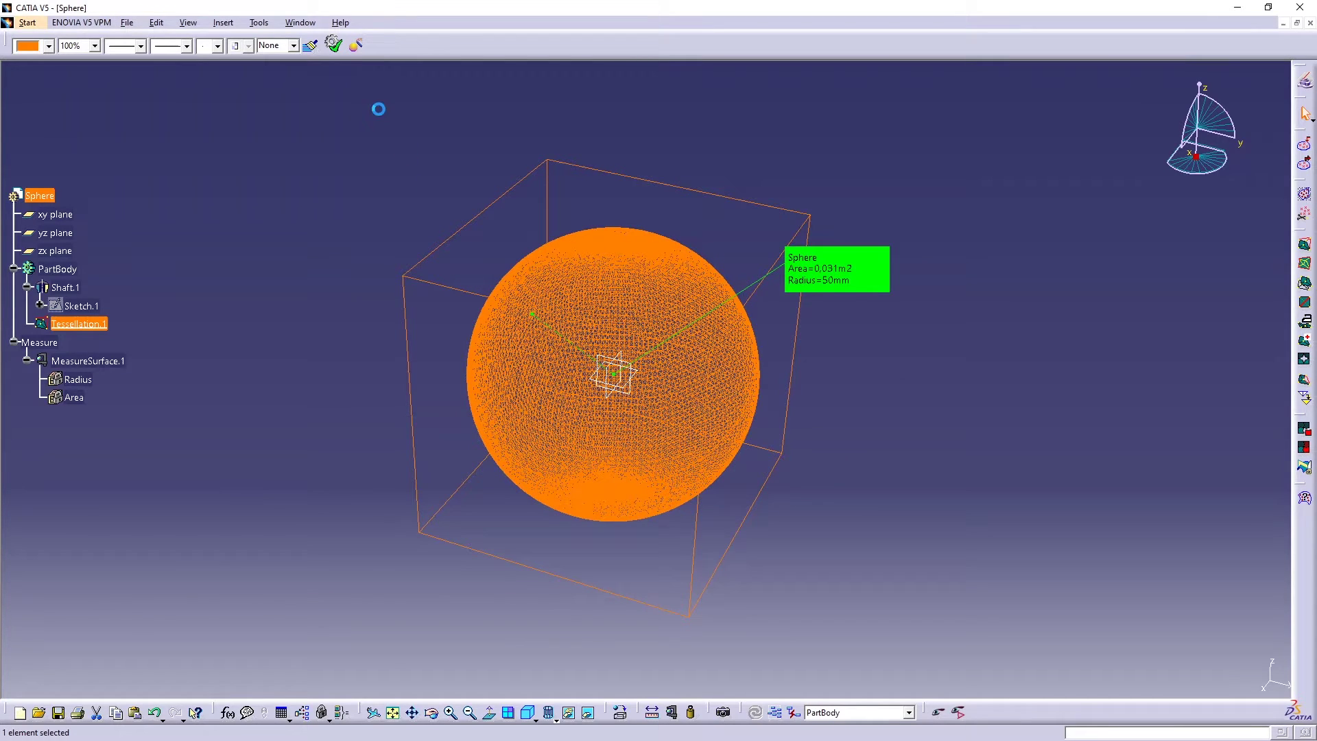
{"action": "left_click", "coordinate": [300, 23]}
- Insert Sphere-tessellation-0,01.stl into Product1 and zoom in to compare it with the coarse mesh
{"action": "left_click", "coordinate": [303, 128]}
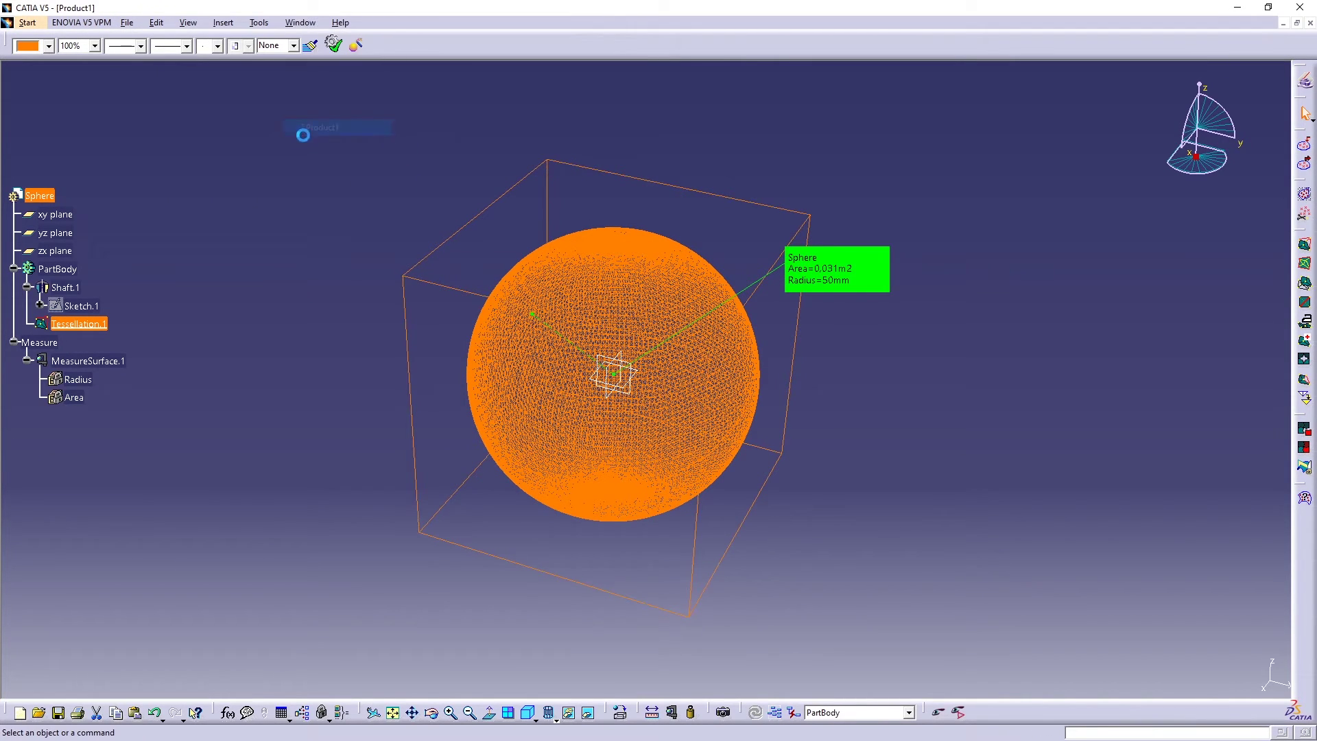
{"action": "left_click", "coordinate": [43, 136]}
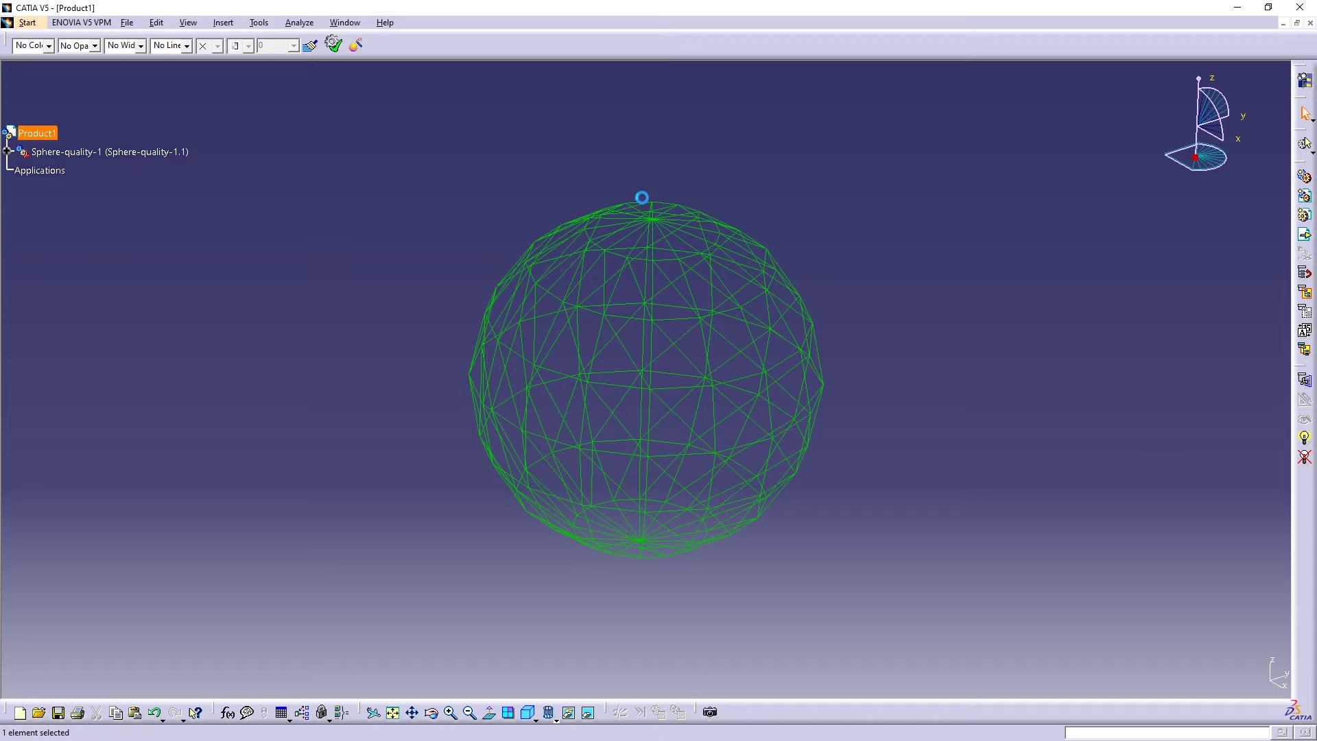
{"action": "left_click", "coordinate": [1305, 234]}
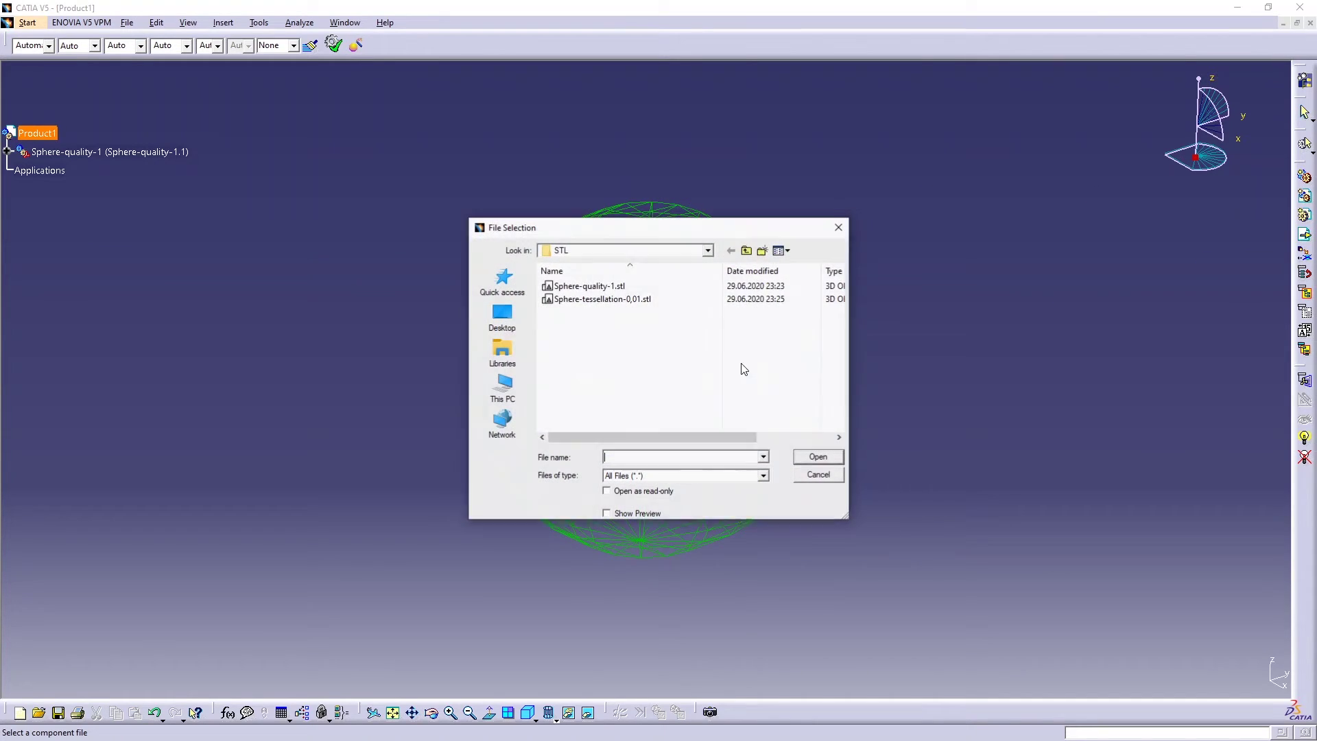
{"action": "left_click", "coordinate": [591, 300]}
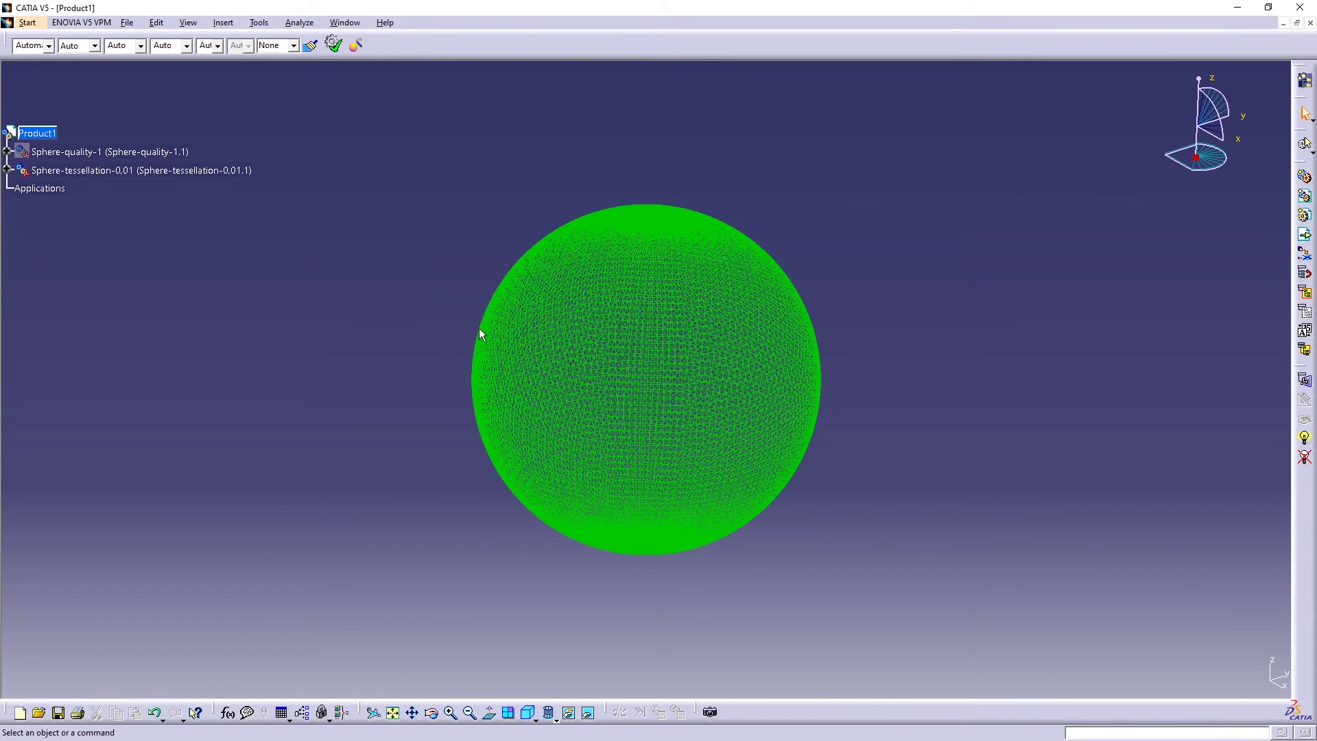
{"action": "middle_click_drag", "start_coordinate": [558, 344], "coordinate": [641, 395], "text": "ctrl"}
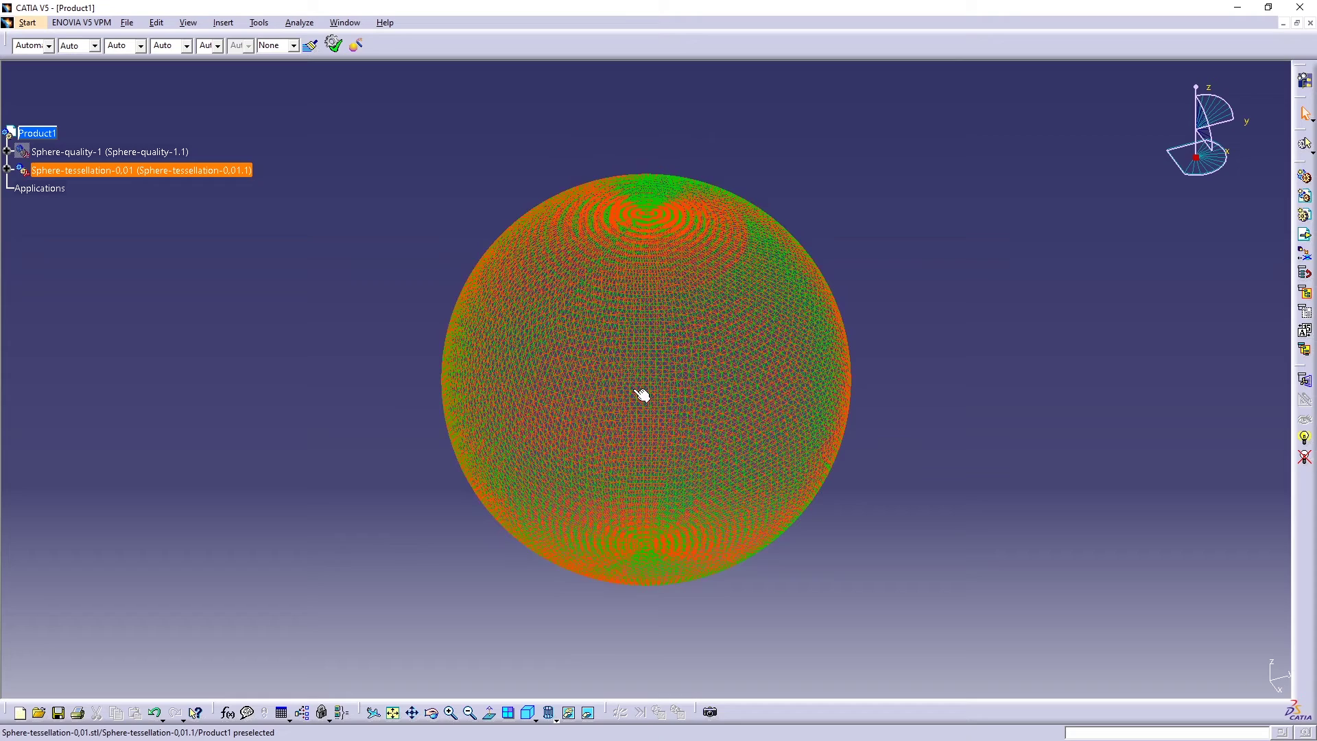